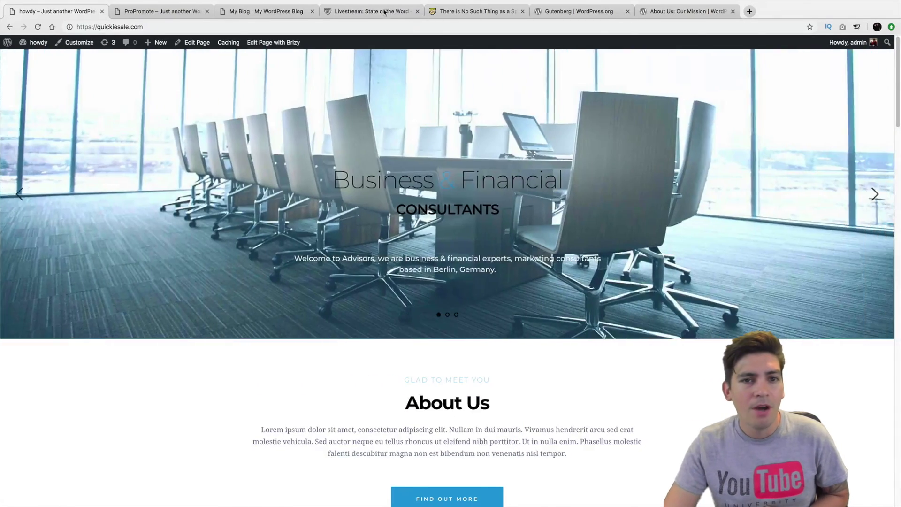
# Step: Glance at the State of the Word livestream, then activate Classic Editor from the howdy site's Add New plugins
pyautogui.click(383, 11)
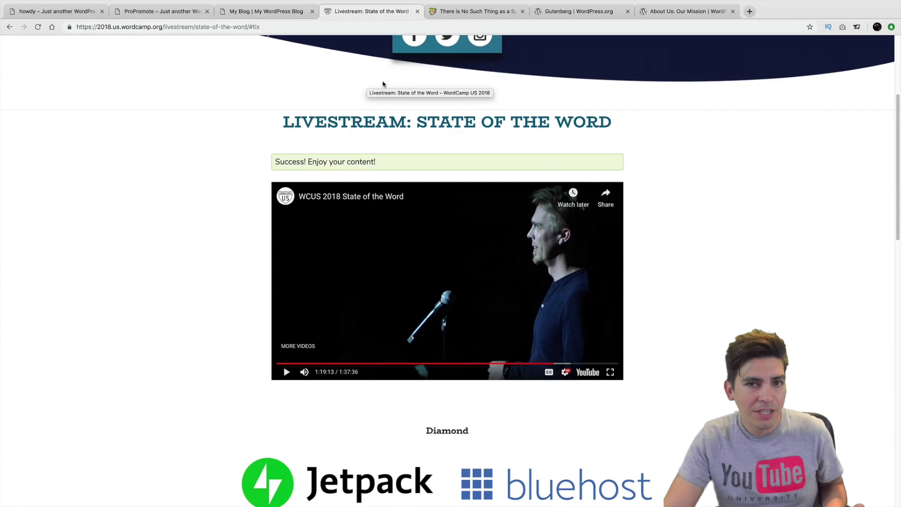
pyautogui.click(77, 12)
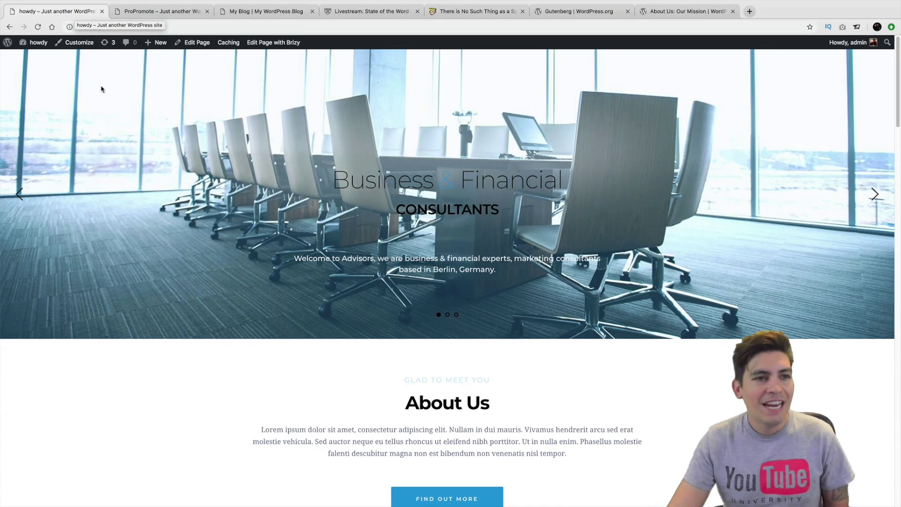
pyautogui.moveTo(39, 44)
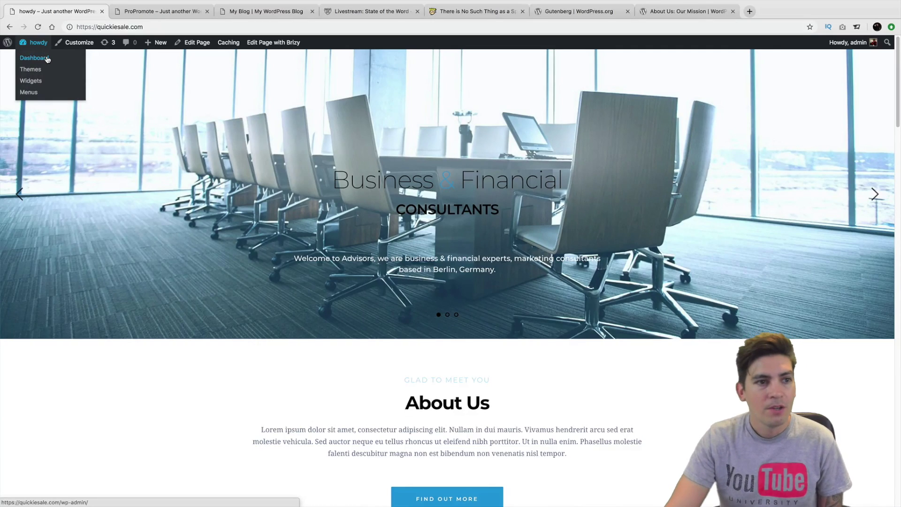
pyautogui.click(47, 59)
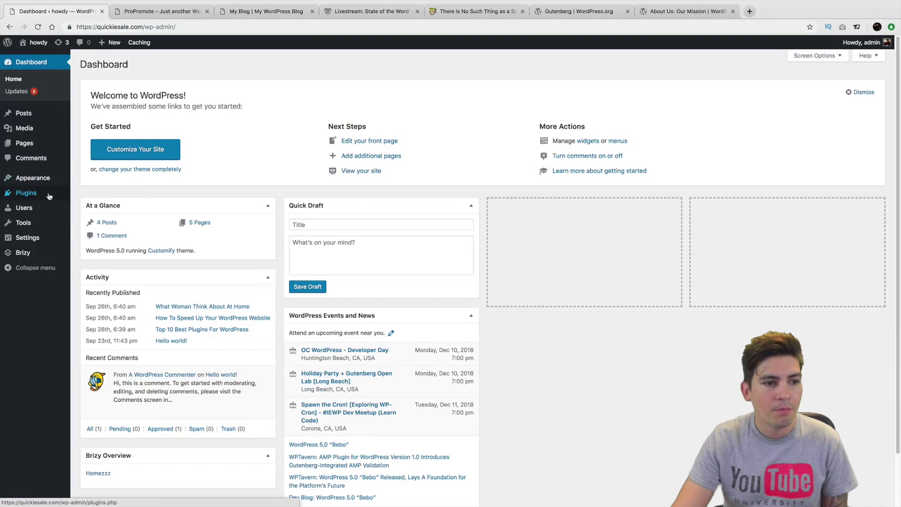
pyautogui.moveTo(49, 197)
pyautogui.click(95, 210)
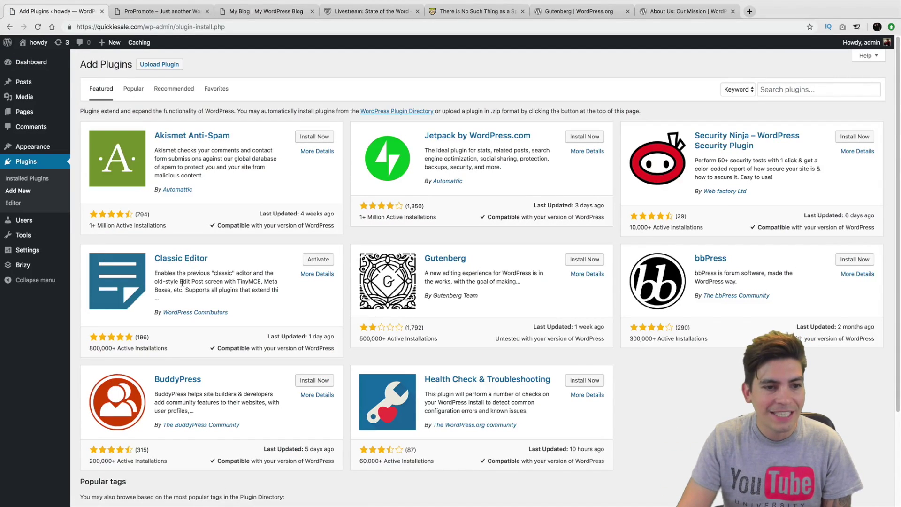
pyautogui.click(318, 259)
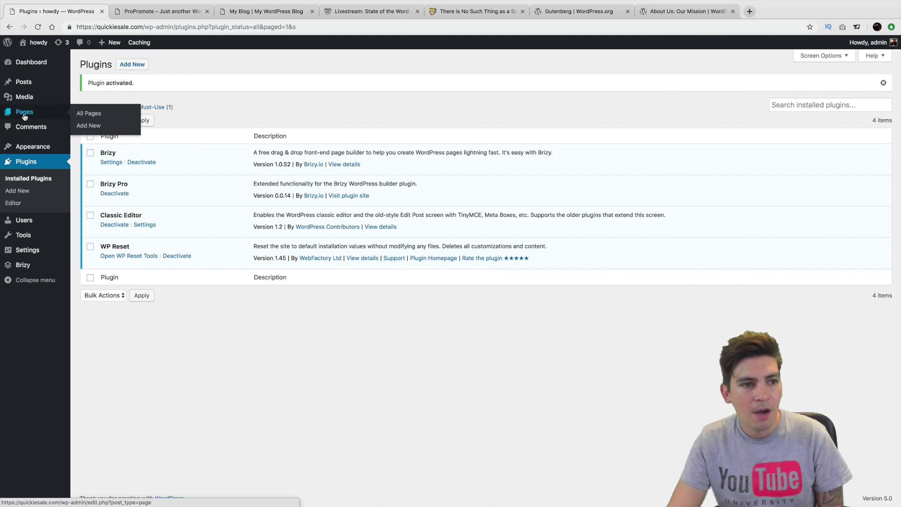
# Step: From the All Pages list, open Home Page in the classic editor
pyautogui.click(80, 114)
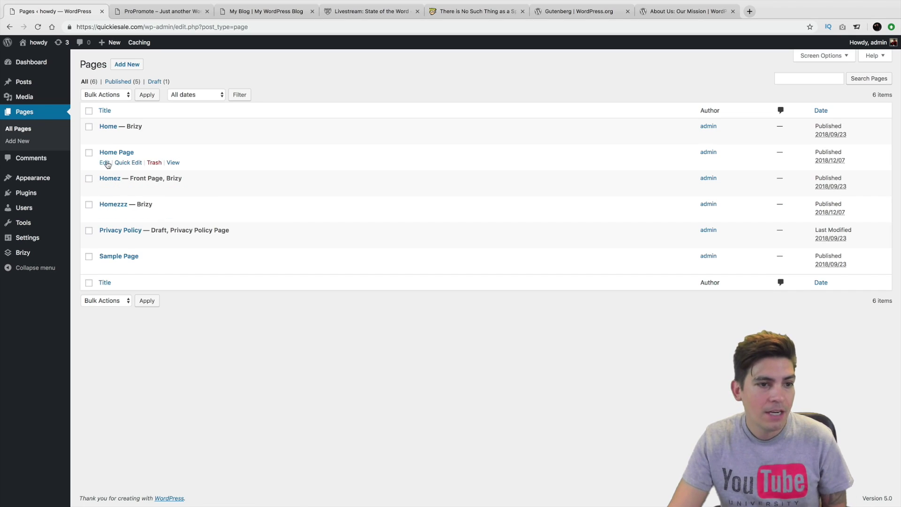
pyautogui.click(106, 163)
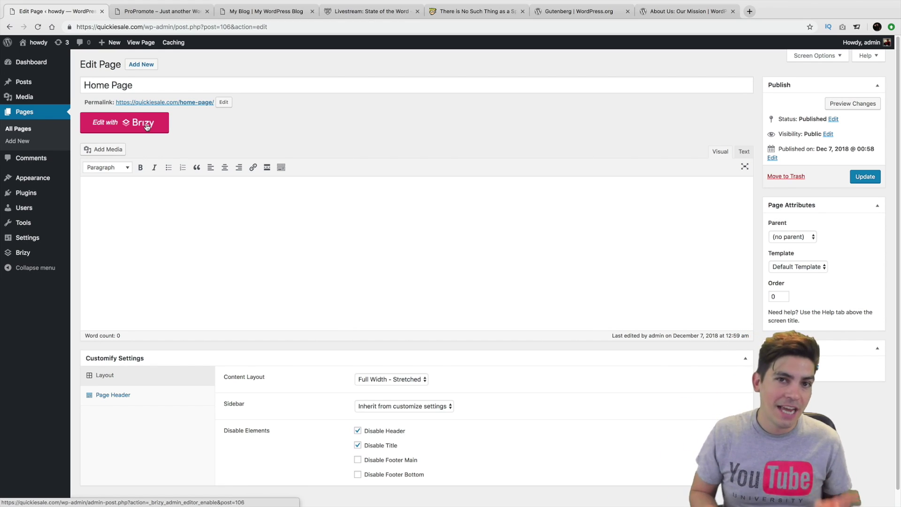
# Step: Deactivate Classic Editor under Installed Plugins and go back to the All Pages list
pyautogui.moveTo(47, 193)
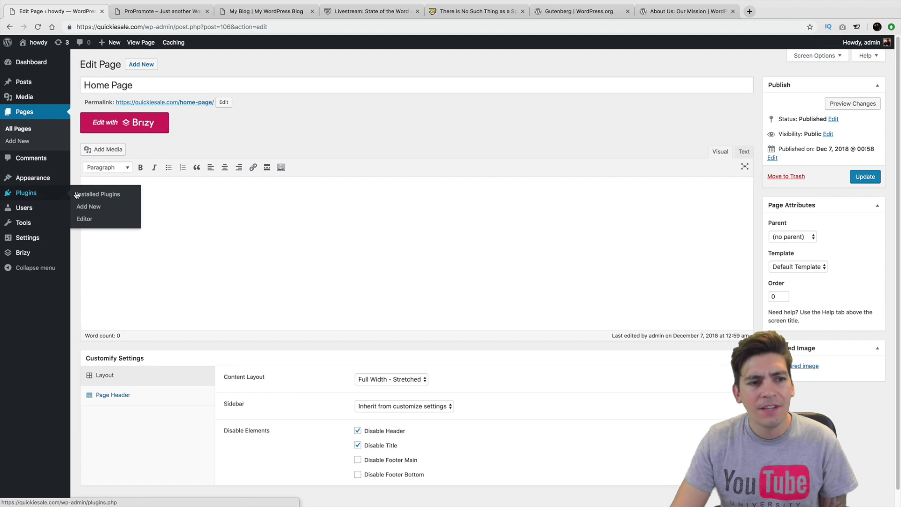
pyautogui.click(77, 194)
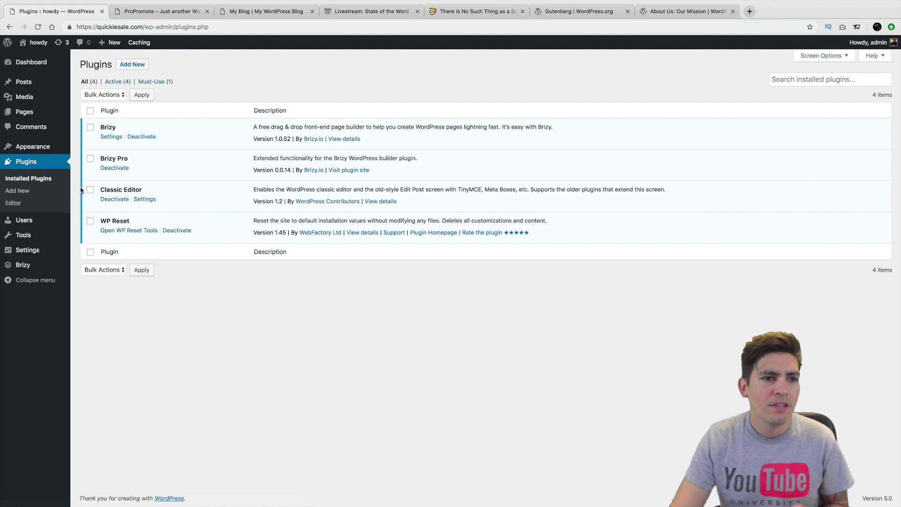
pyautogui.click(125, 201)
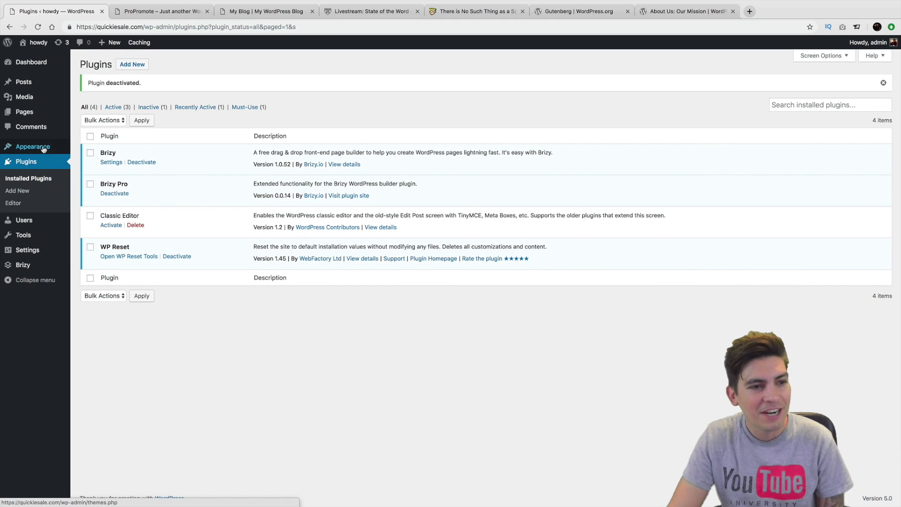
pyautogui.moveTo(28, 112)
pyautogui.click(97, 118)
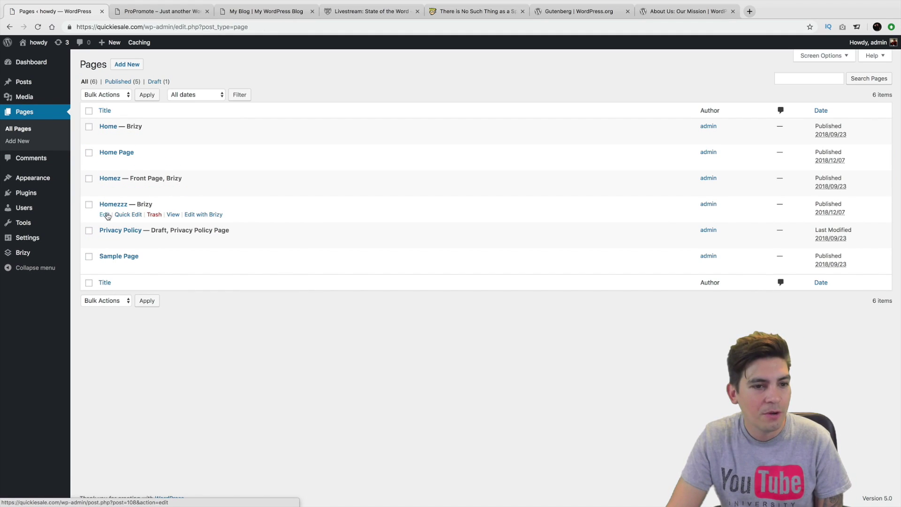
# Step: Open the Privacy Policy page in Brizy, then return to its block-editor edit screen
pyautogui.click(105, 241)
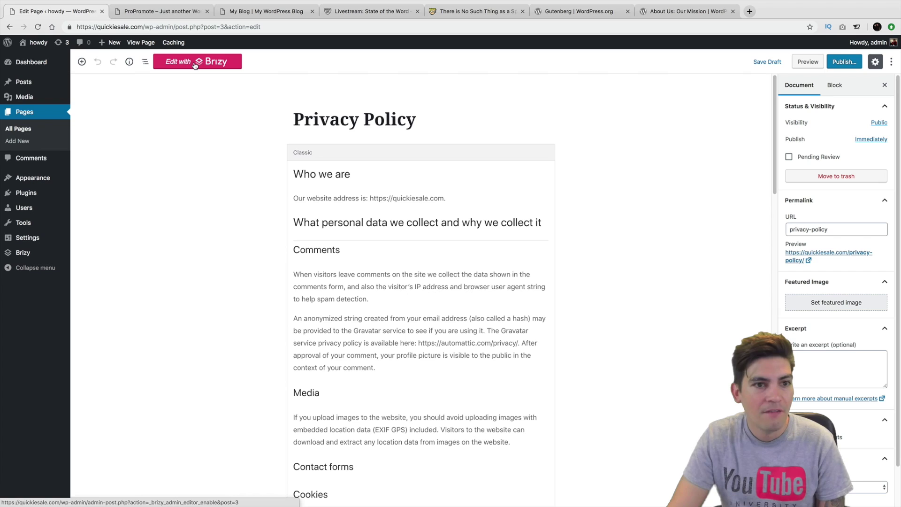
pyautogui.click(195, 65)
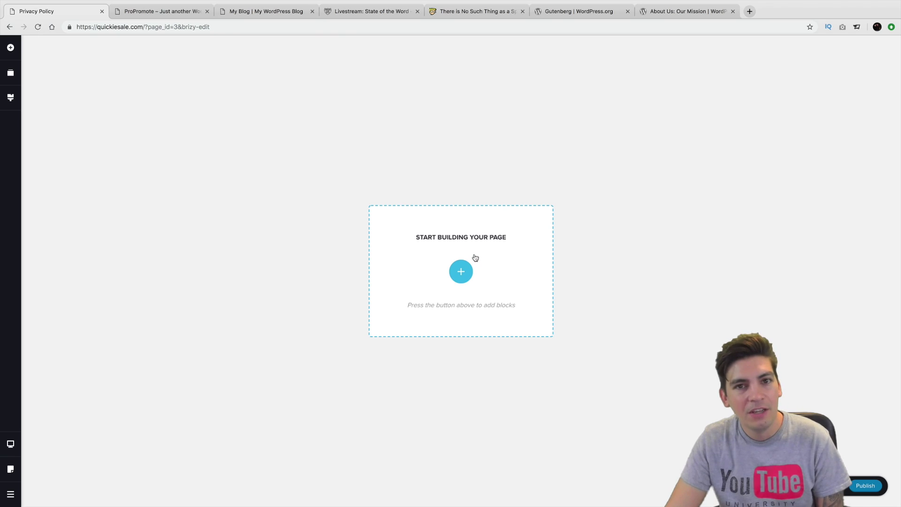
pyautogui.click(9, 26)
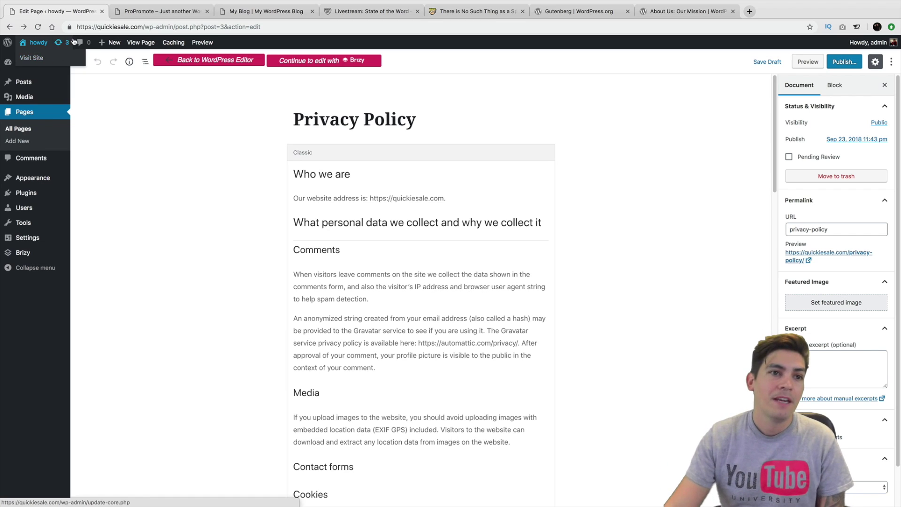
# Step: Switch to the ProPromote site and view its seven installed plugins, including Elementor and Elementor Pro
pyautogui.click(167, 13)
pyautogui.moveTo(46, 42)
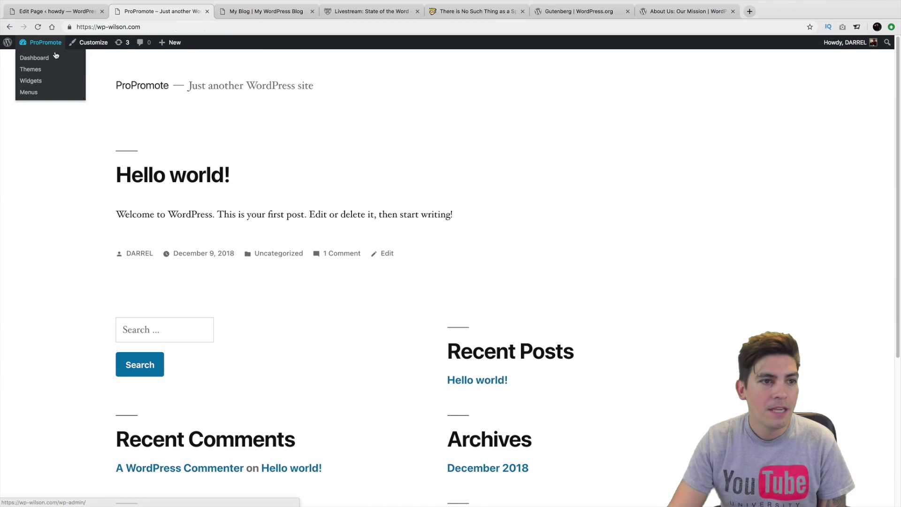
pyautogui.click(55, 56)
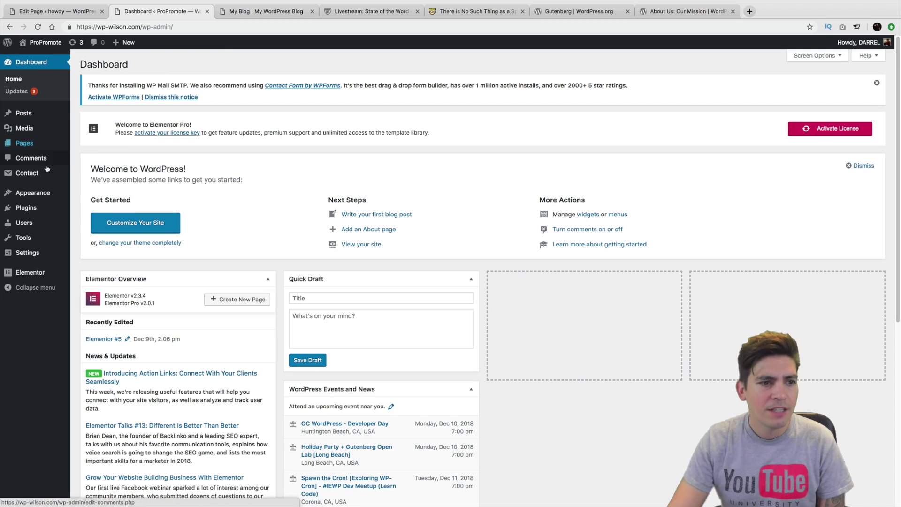
pyautogui.moveTo(54, 196)
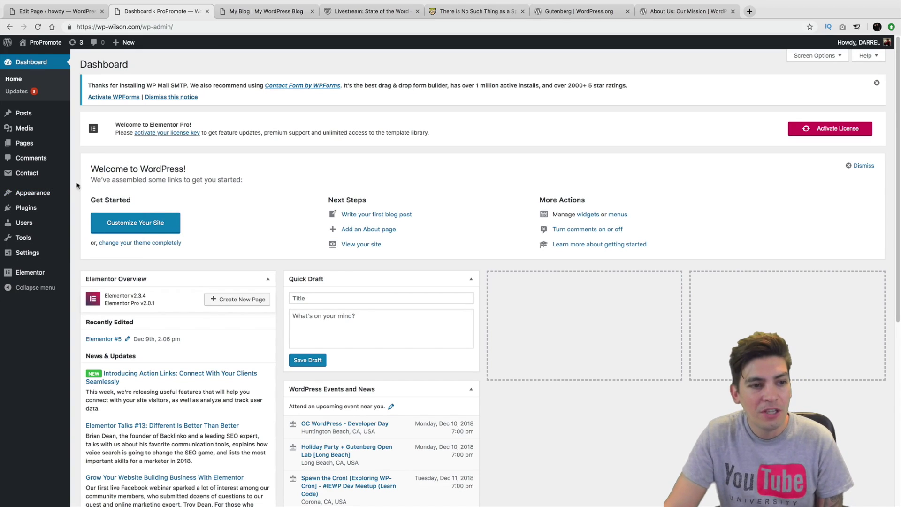
pyautogui.click(74, 208)
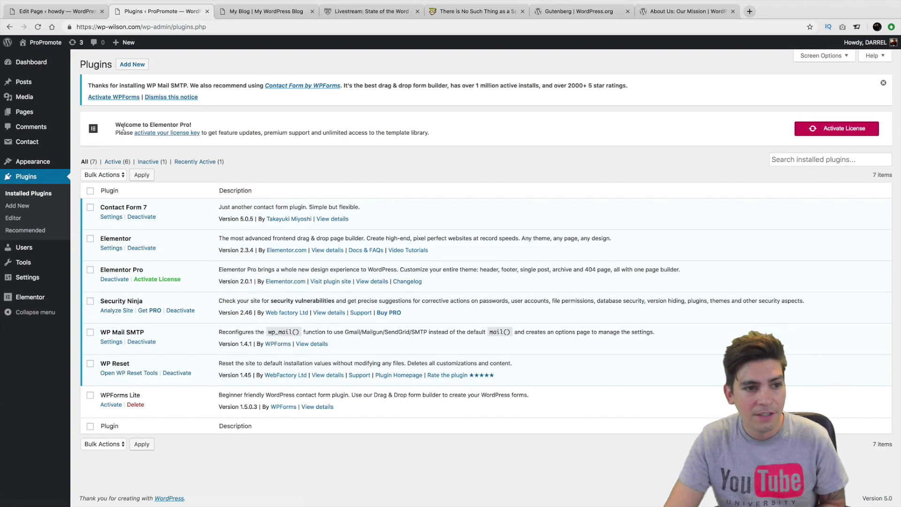
# Step: Create a new page titled 'test' using the Elementor Canvas template
pyautogui.moveTo(28, 112)
pyautogui.click(80, 126)
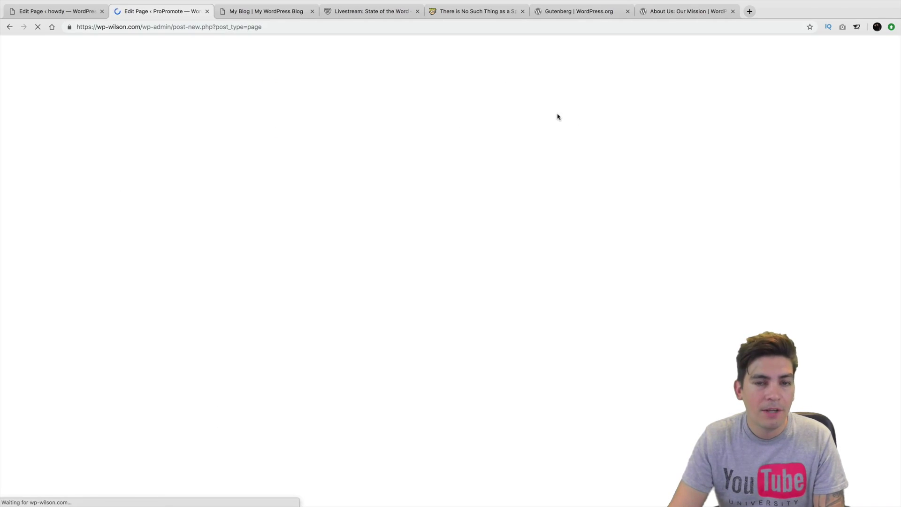
pyautogui.write('test')
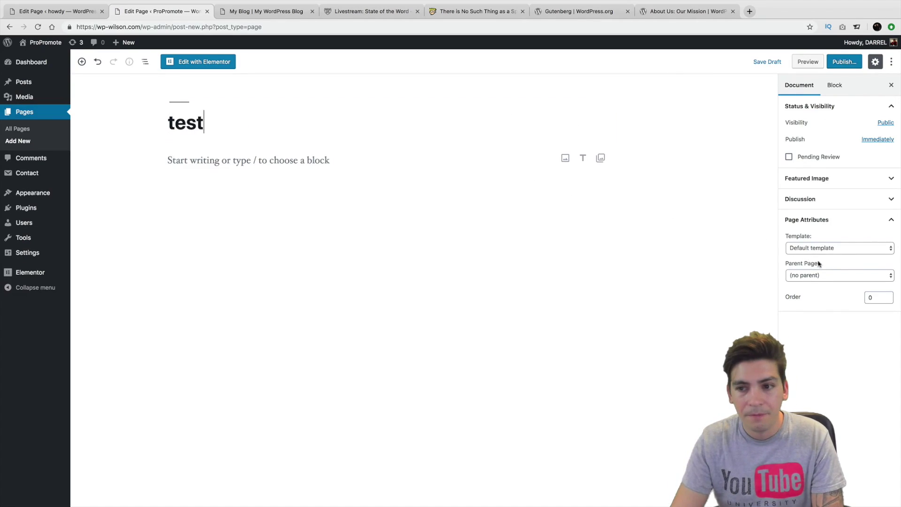
pyautogui.click(835, 249)
pyautogui.click(838, 253)
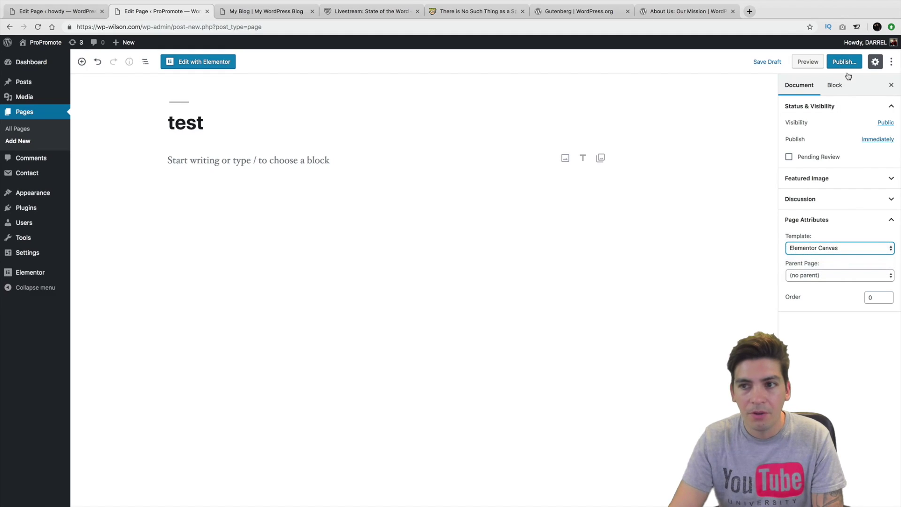
# Step: Publish the test page and open it in the Elementor editor
pyautogui.click(845, 61)
pyautogui.click(844, 61)
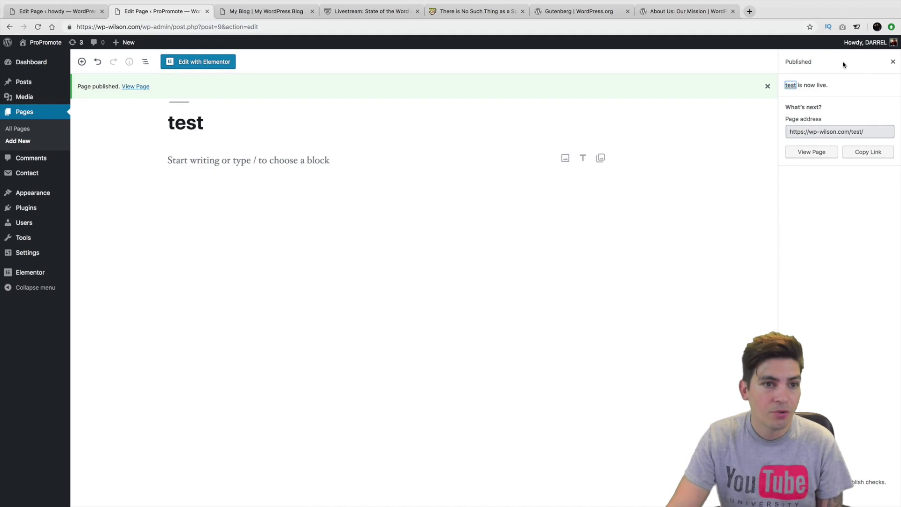
pyautogui.click(203, 61)
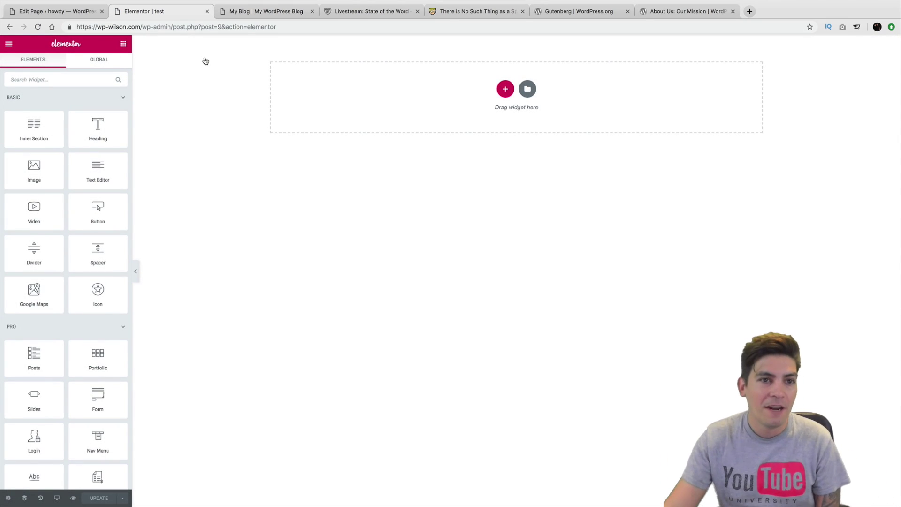
# Step: Switch to the My Blog site and view its six installed themes, with Divi active
pyautogui.click(266, 11)
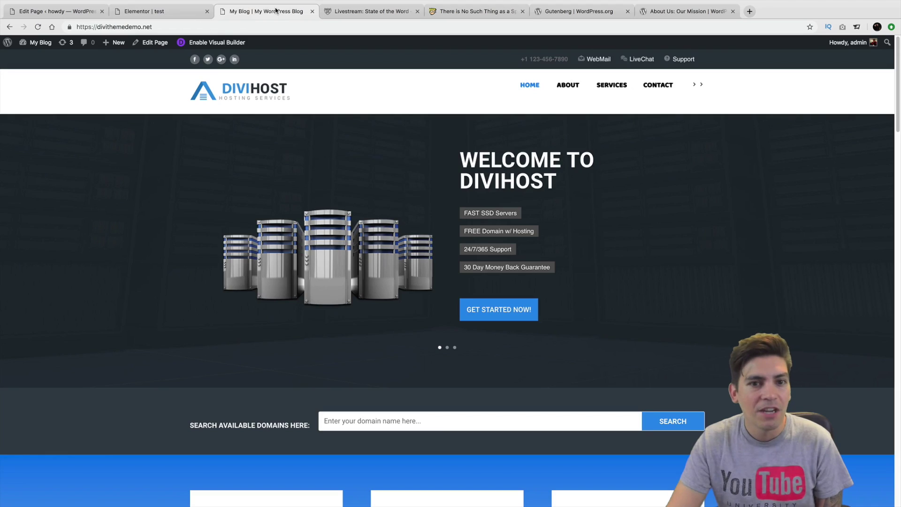
pyautogui.click(39, 44)
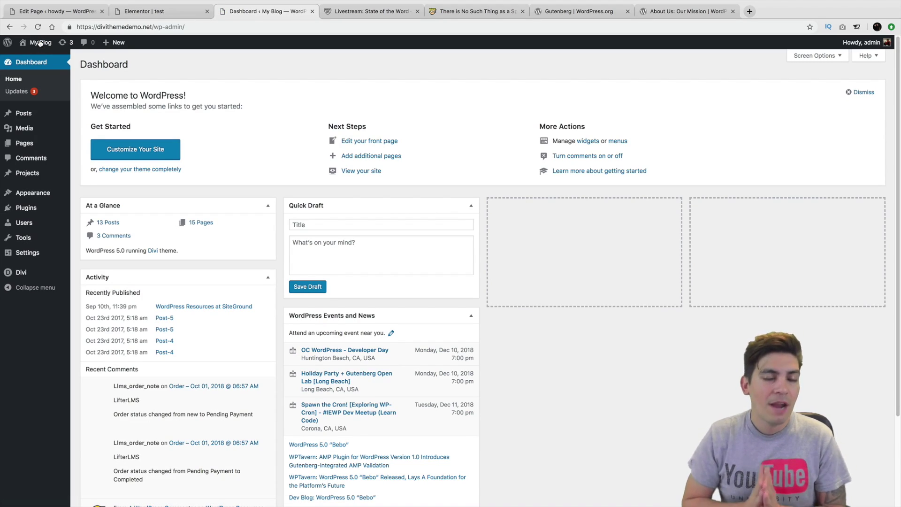
pyautogui.moveTo(35, 193)
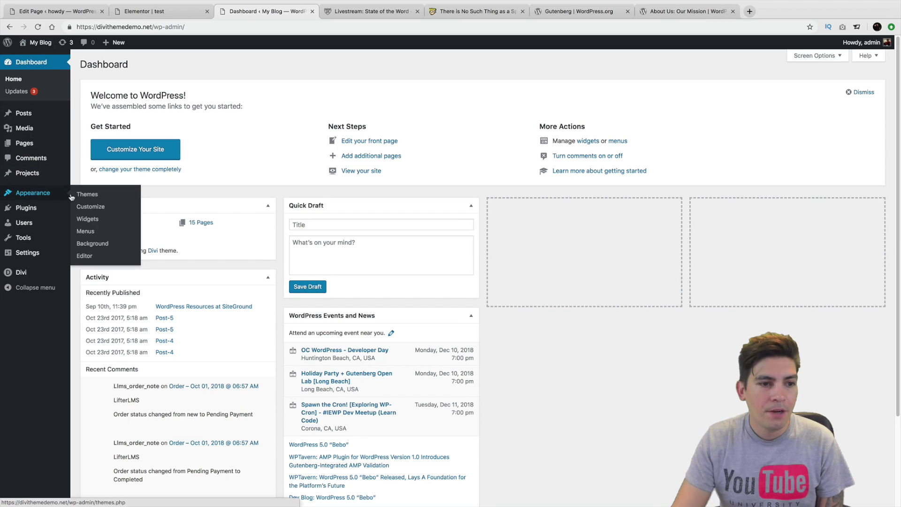
pyautogui.click(99, 197)
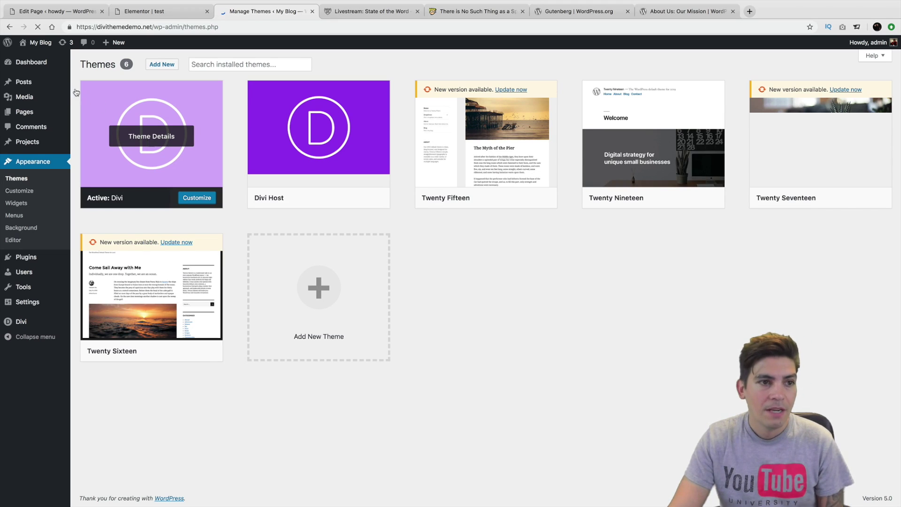
pyautogui.moveTo(43, 63)
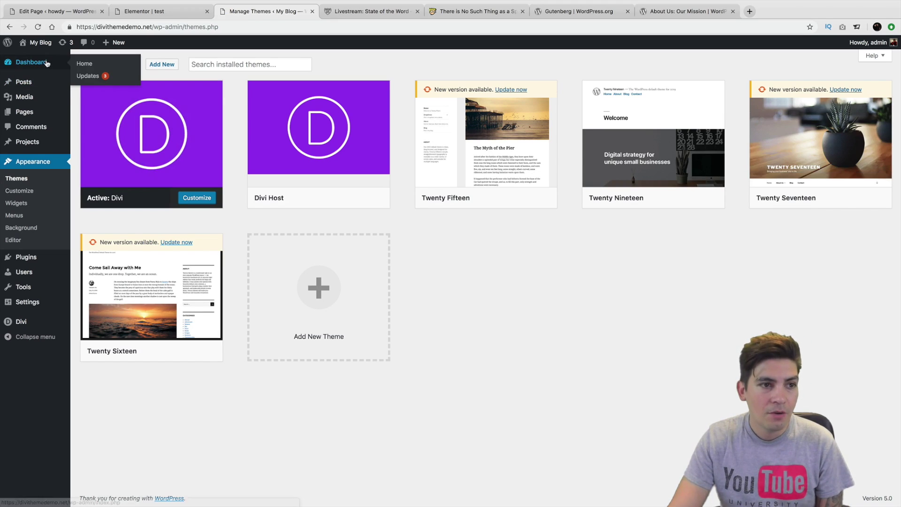
pyautogui.click(87, 78)
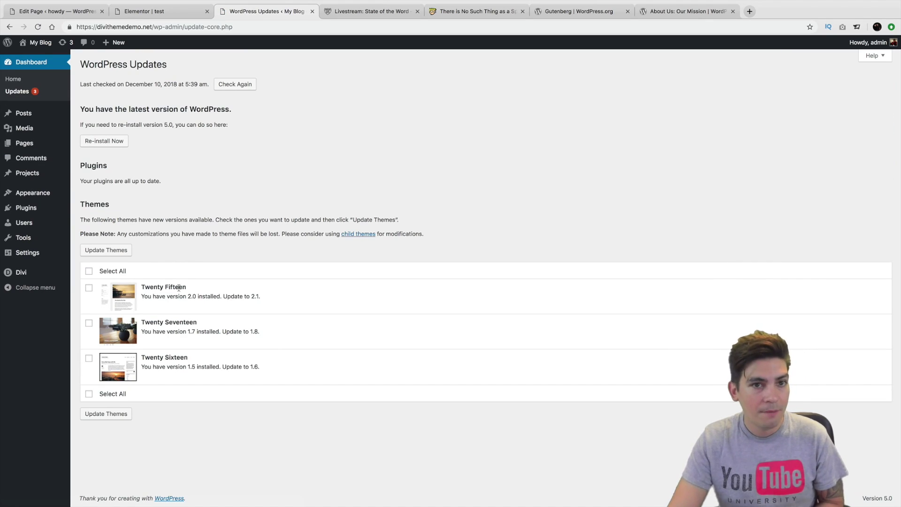
pyautogui.click(88, 194)
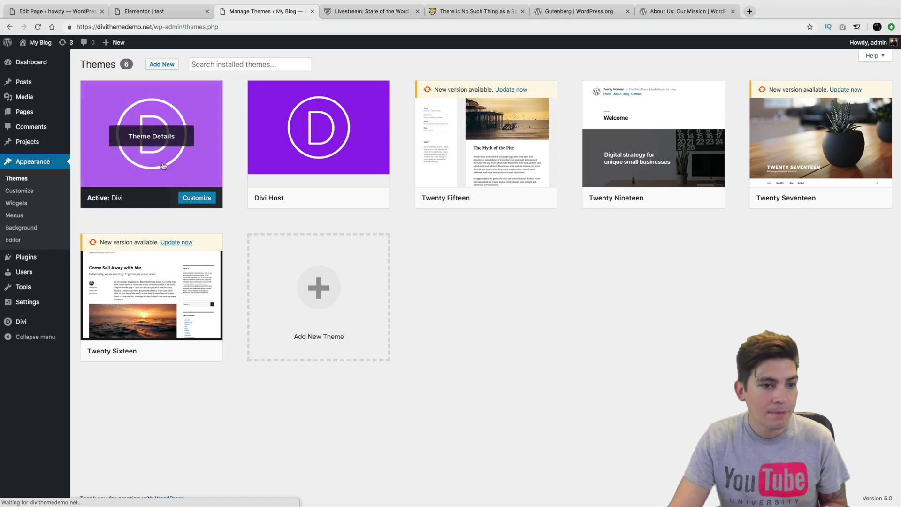
pyautogui.click(174, 154)
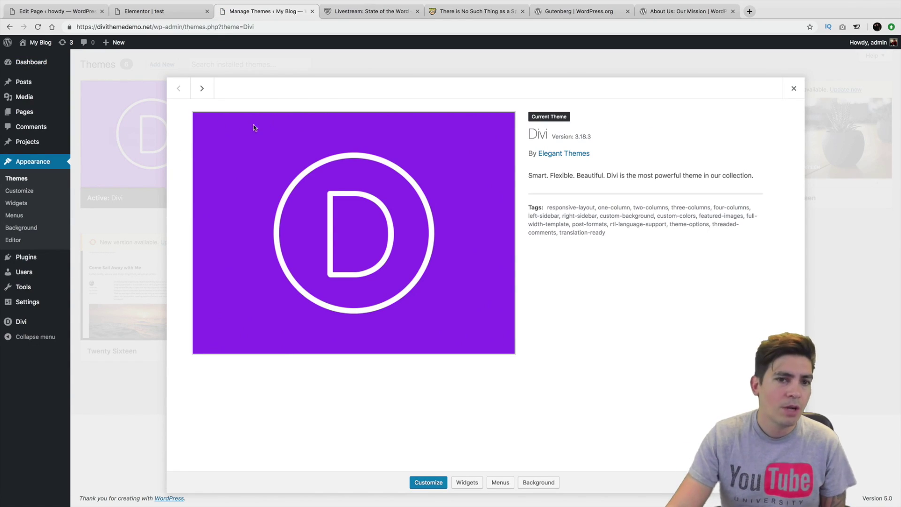
pyautogui.click(794, 89)
pyautogui.moveTo(21, 322)
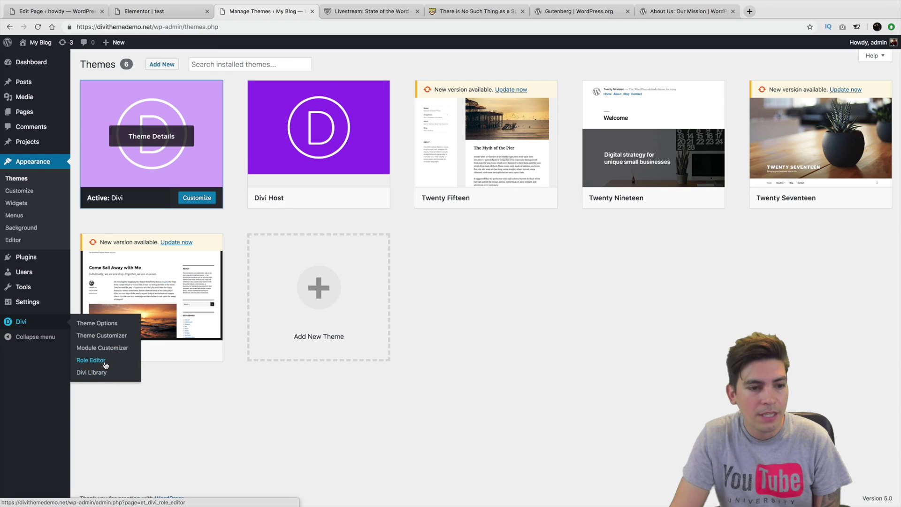
# Step: Browse Divi Theme Options to the Builder's Advanced tab, where Enable Classic Editor is on
pyautogui.click(111, 325)
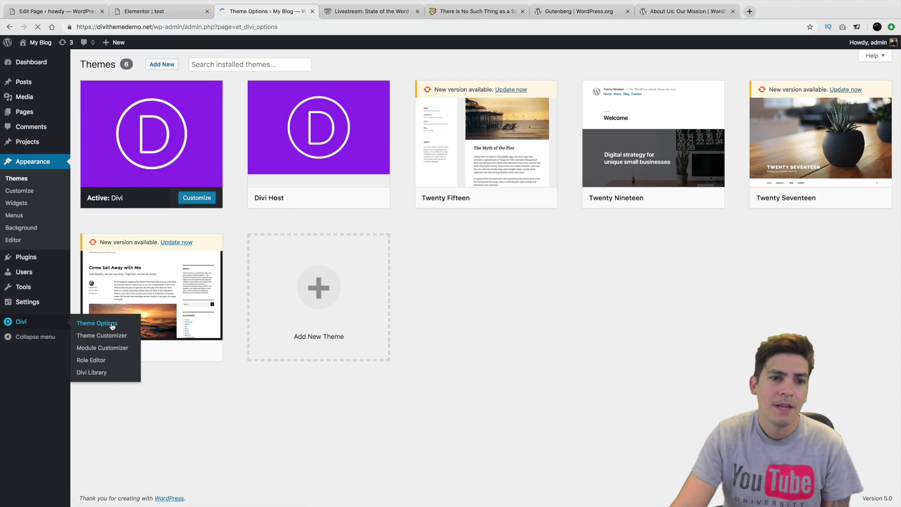
pyautogui.scroll(-5, 179, 332)
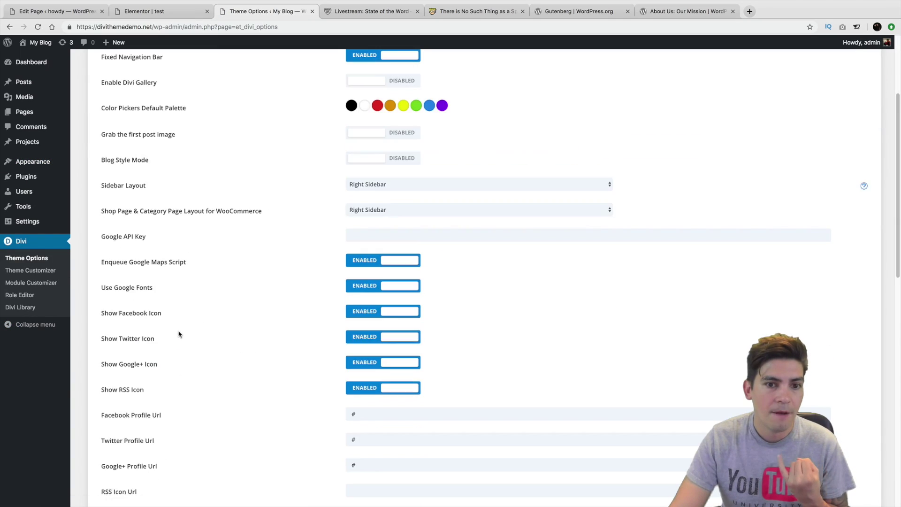
pyautogui.scroll(-8, 180, 332)
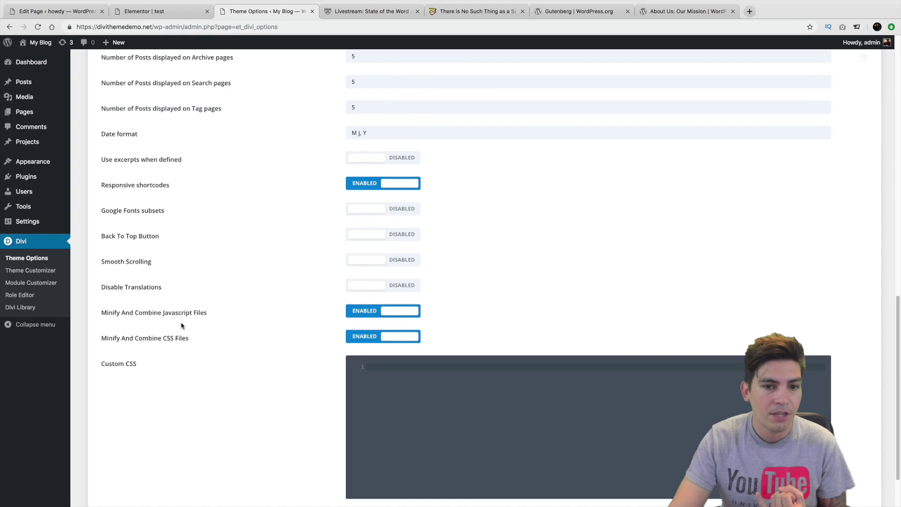
pyautogui.scroll(15, 186, 334)
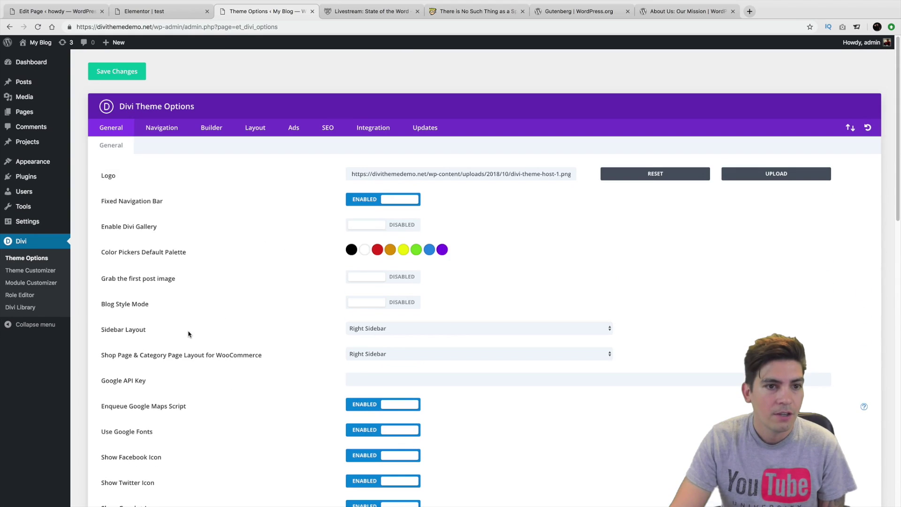
pyautogui.click(203, 136)
pyautogui.click(240, 126)
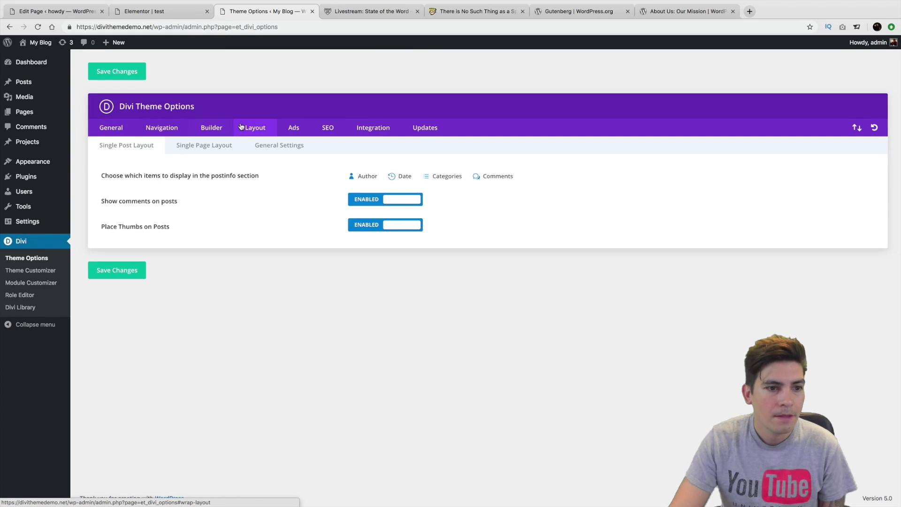
pyautogui.click(212, 128)
pyautogui.click(206, 147)
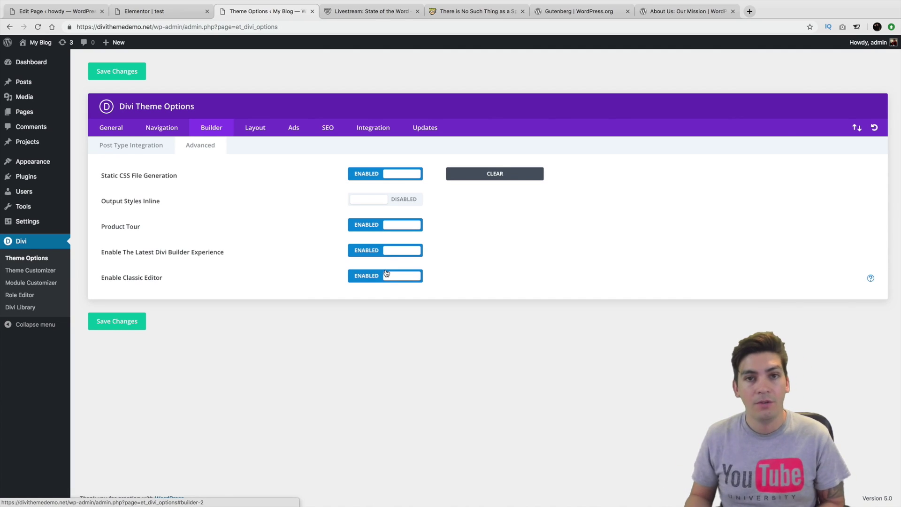
# Step: Start a new page titled 'the main demo' and switch it to the Divi Builder
pyautogui.moveTo(49, 112)
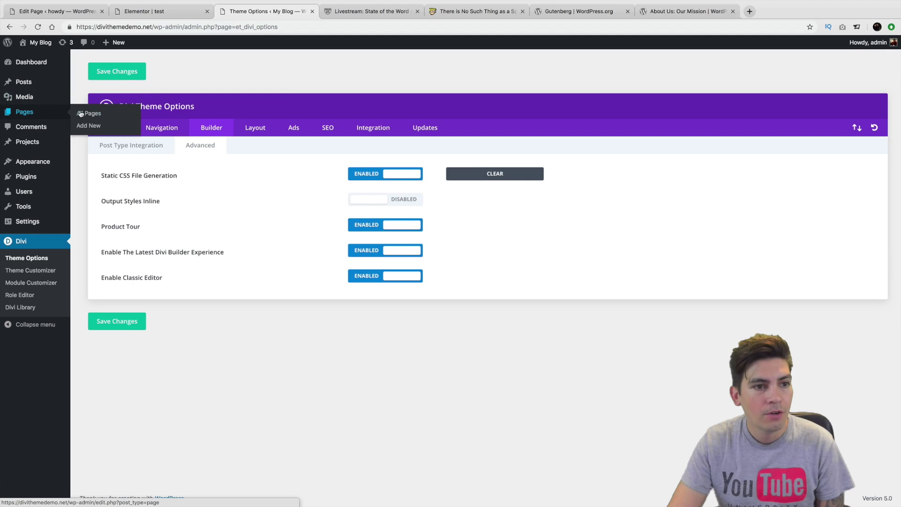
pyautogui.click(86, 127)
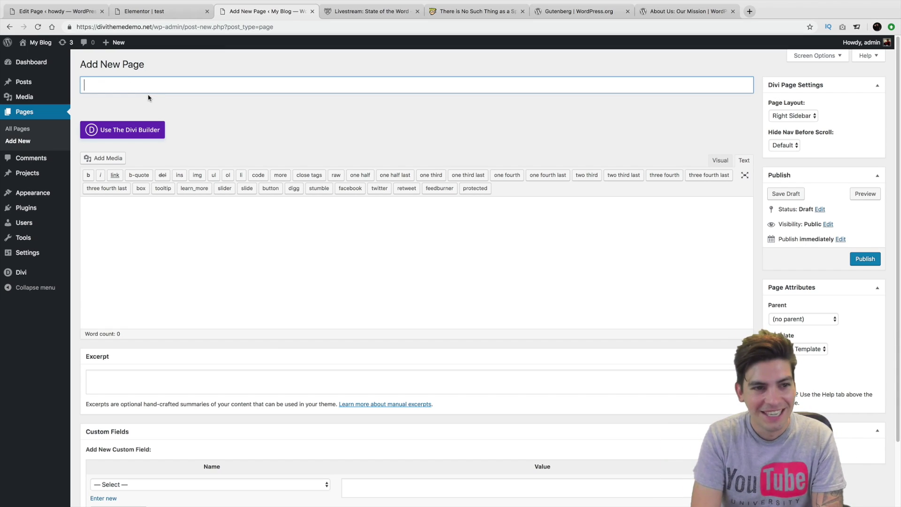
pyautogui.write('Yo')
pyautogui.press('BackSpace')
pyautogui.press('BackSpace')
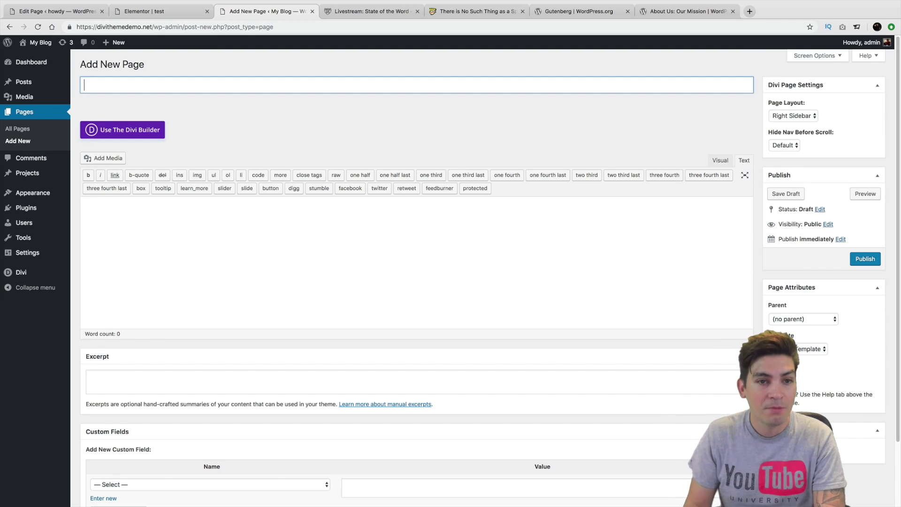
pyautogui.write('the main demo')
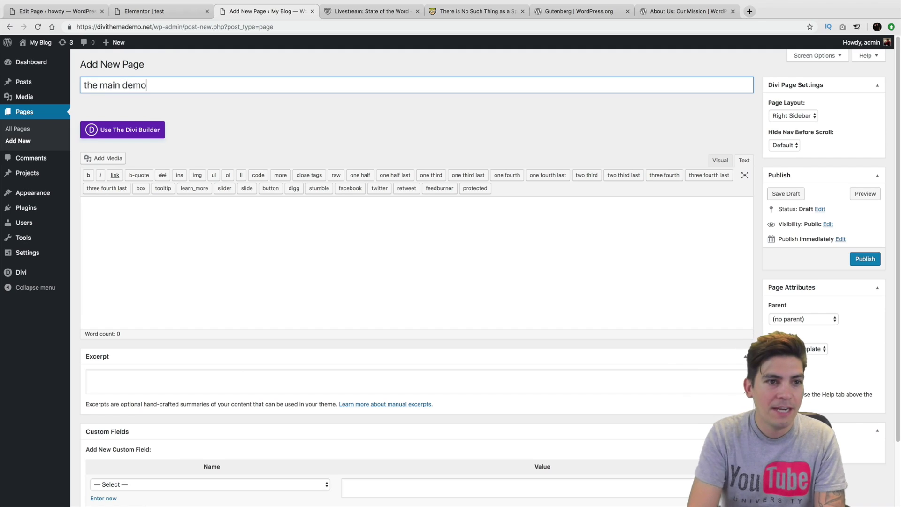
pyautogui.press('Tab')
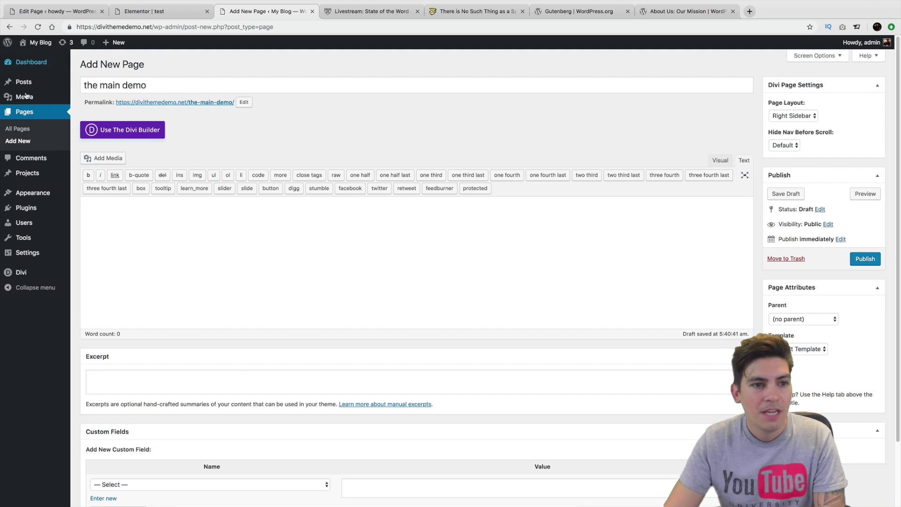
pyautogui.click(121, 139)
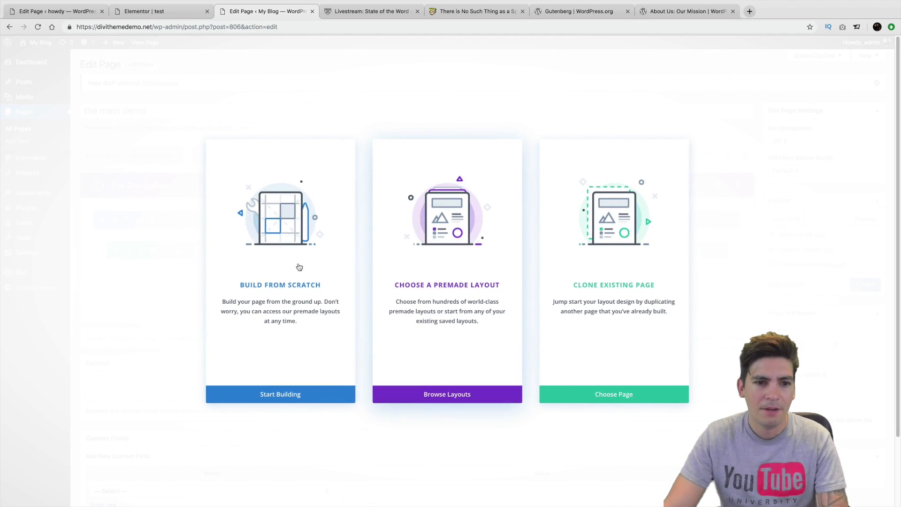
# Step: Build from scratch with a row of three equal columns, then switch to another browser tab
pyautogui.click(298, 266)
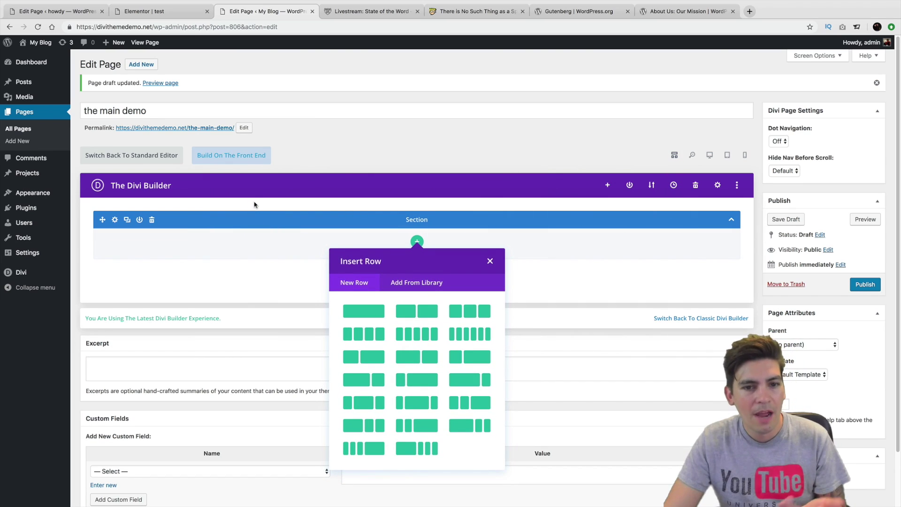
pyautogui.click(449, 313)
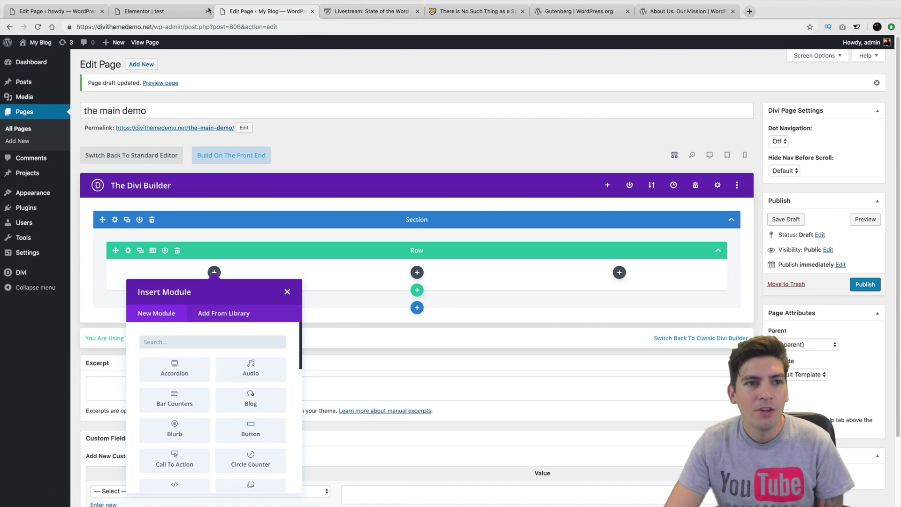
pyautogui.click(157, 12)
# Step: Cycle through the Gutenberg, Elementor and Divi editor tabs, finishing on the State of the Word livestream
pyautogui.click(87, 12)
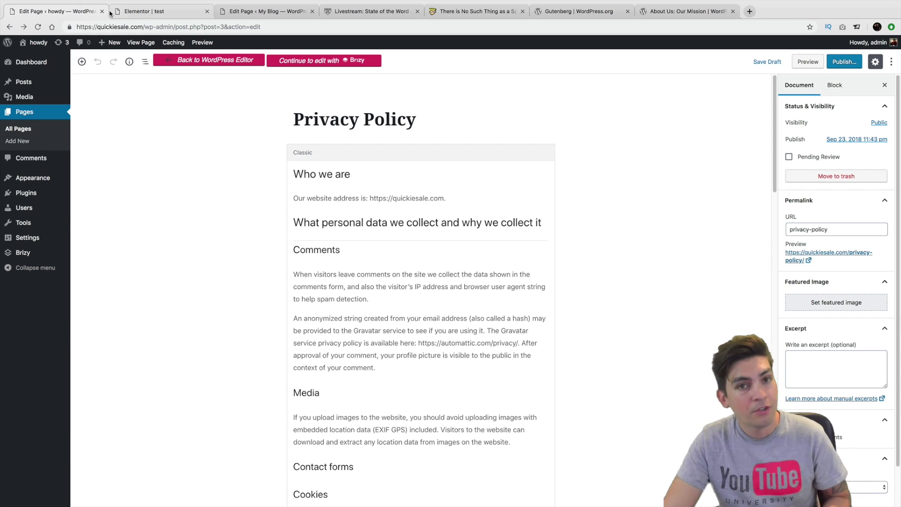
pyautogui.click(165, 13)
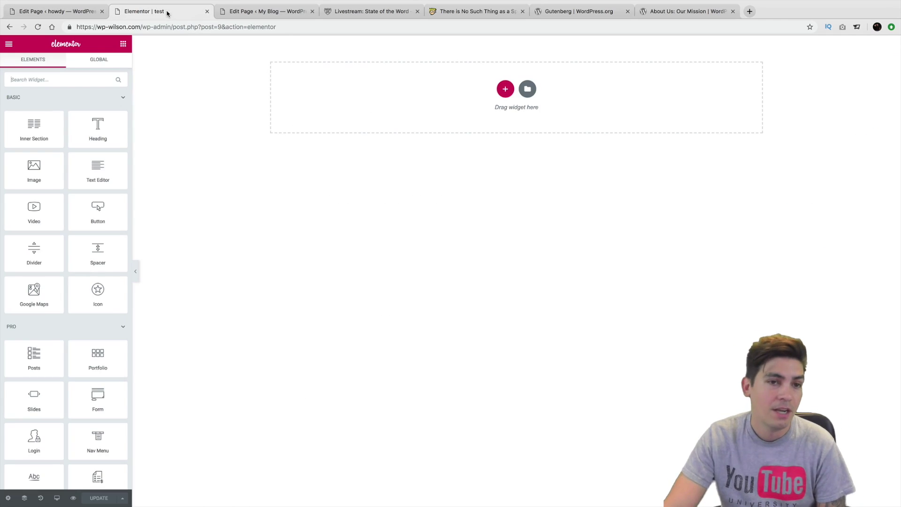
pyautogui.click(236, 11)
pyautogui.click(357, 11)
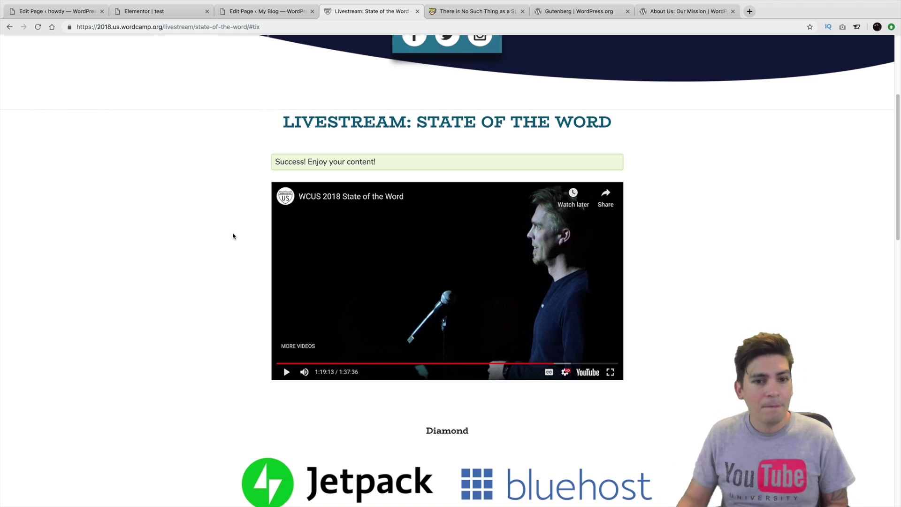
# Step: Play and pause the State of the Word video twice, stopping at 1:19:20 of 1:37:36
pyautogui.click(333, 254)
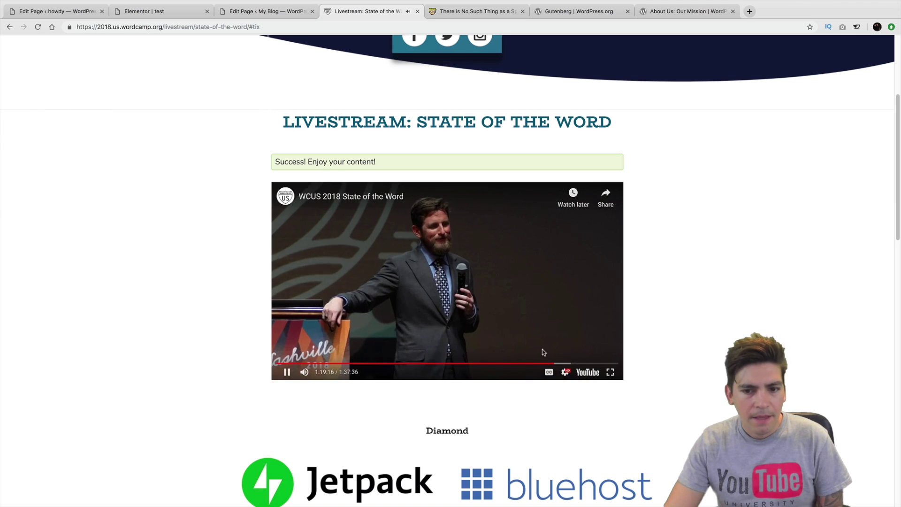
pyautogui.click(486, 318)
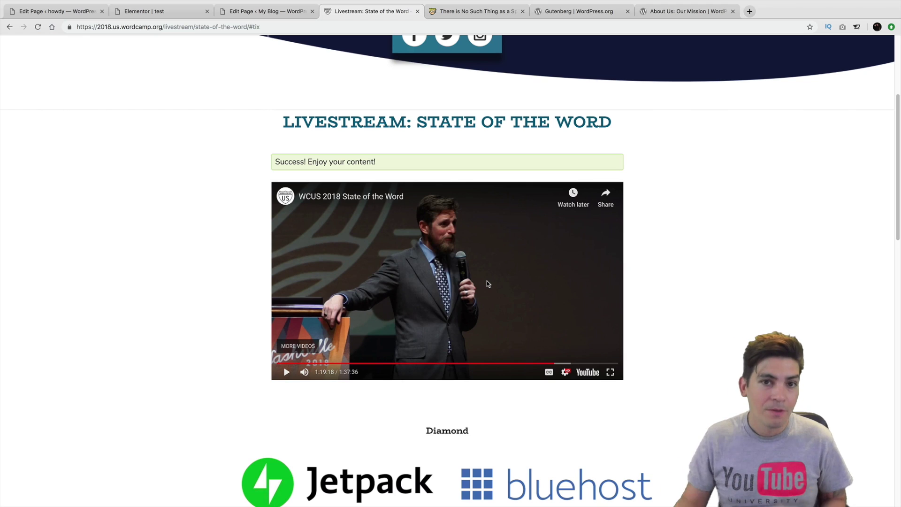
pyautogui.click(440, 244)
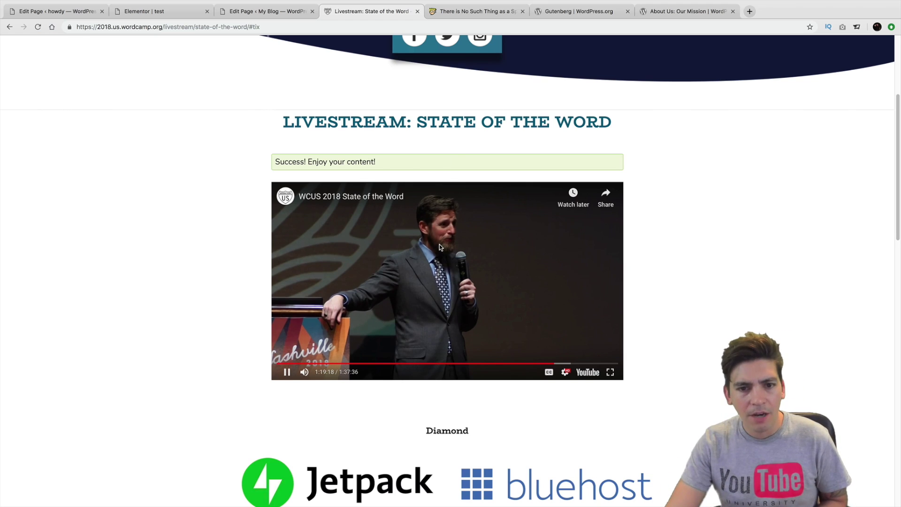
pyautogui.click(431, 294)
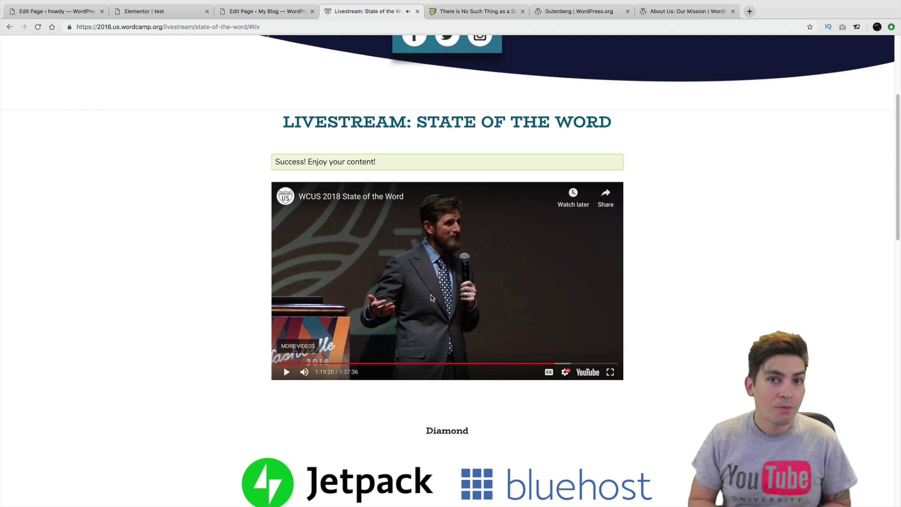
# Step: Disable the Divi Builder on the main demo page and confirm leaving so it reloads
pyautogui.click(261, 12)
pyautogui.click(166, 150)
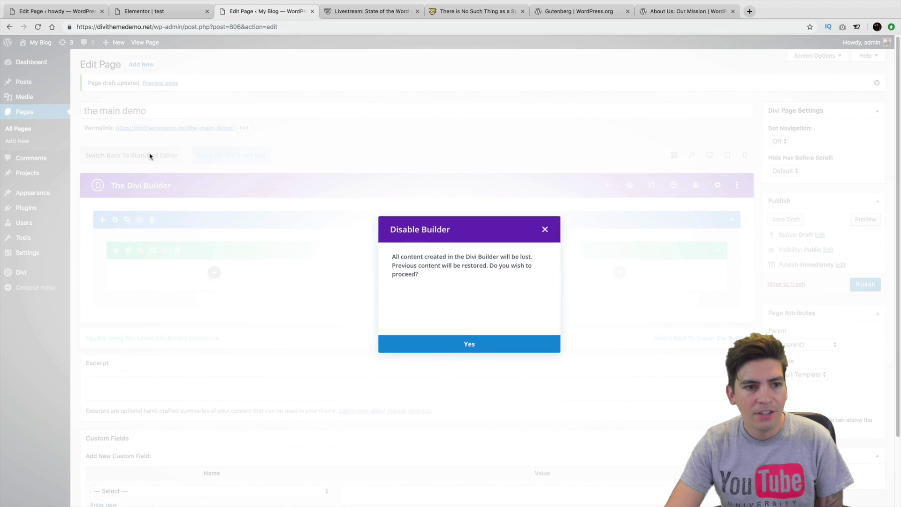
pyautogui.click(468, 344)
pyautogui.click(507, 166)
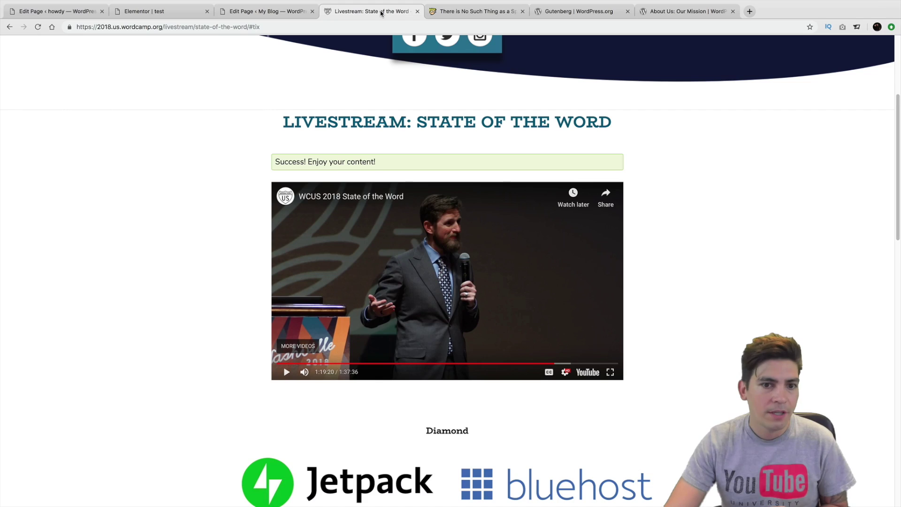
# Step: Rewind the livestream to about 5:01, watch it full screen, then return to the main demo's Edit Page
pyautogui.click(380, 12)
pyautogui.click(294, 363)
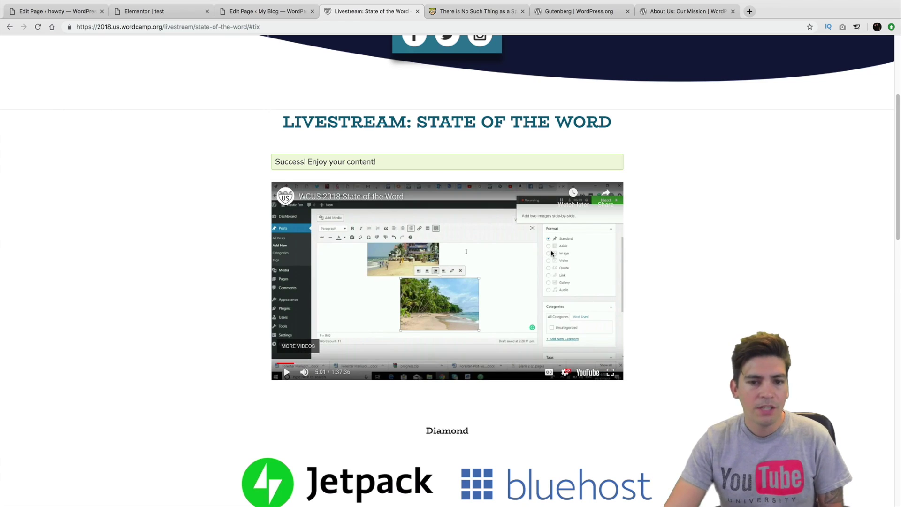
pyautogui.click(610, 372)
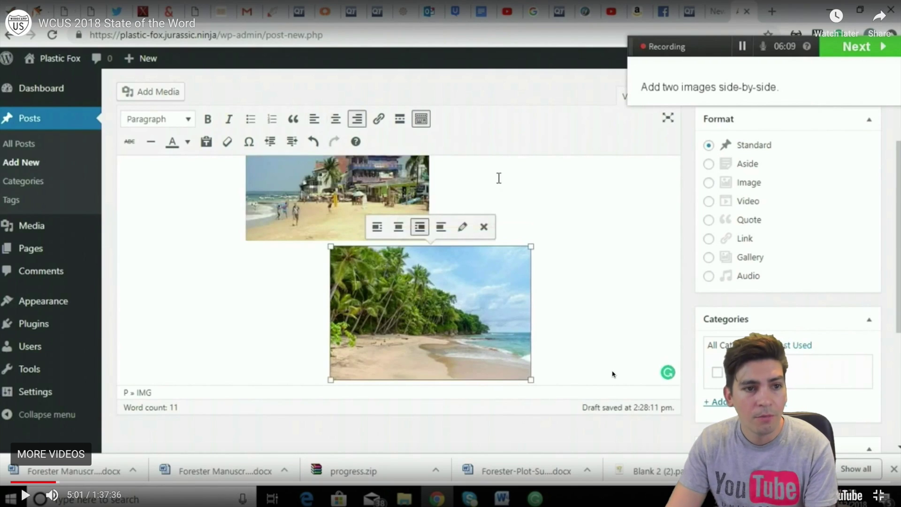
pyautogui.press('Escape')
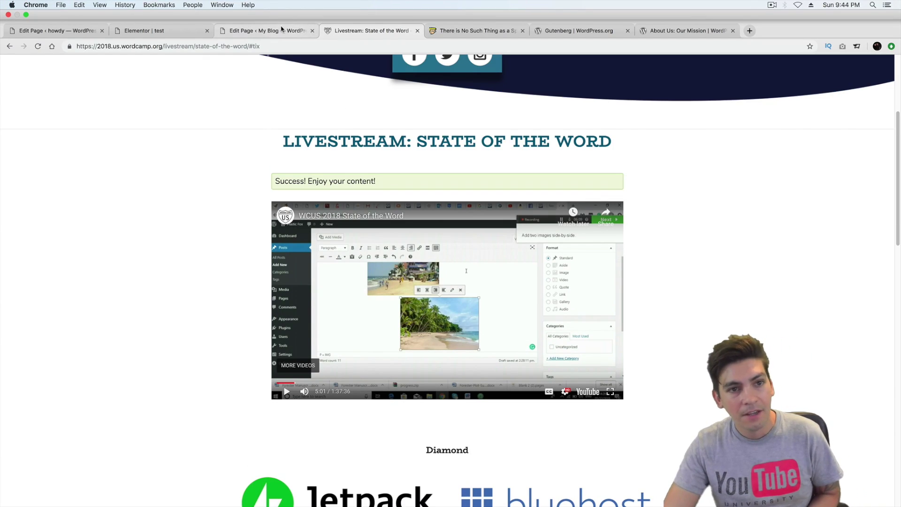
pyautogui.click(235, 31)
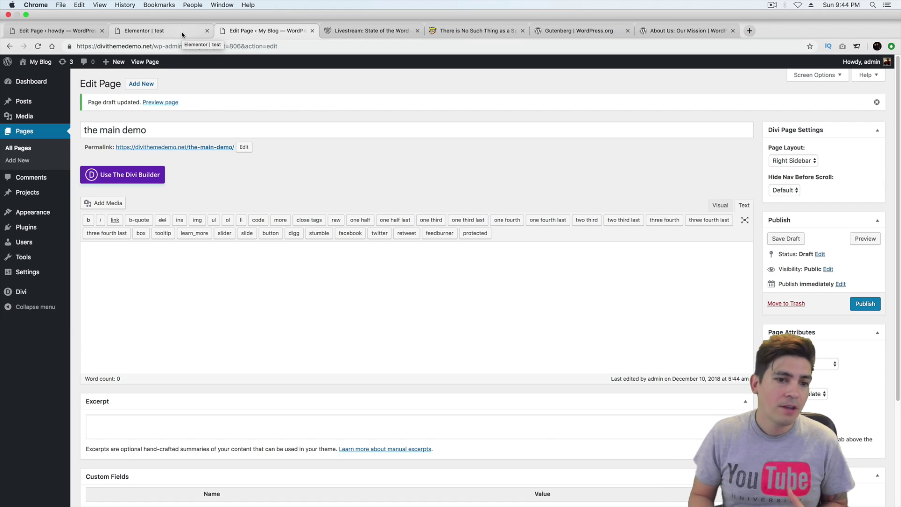
# Step: Place the cursor in the main demo body, glance at the Privacy Policy editor, then return to the livestream paused at 5:01
pyautogui.click(259, 285)
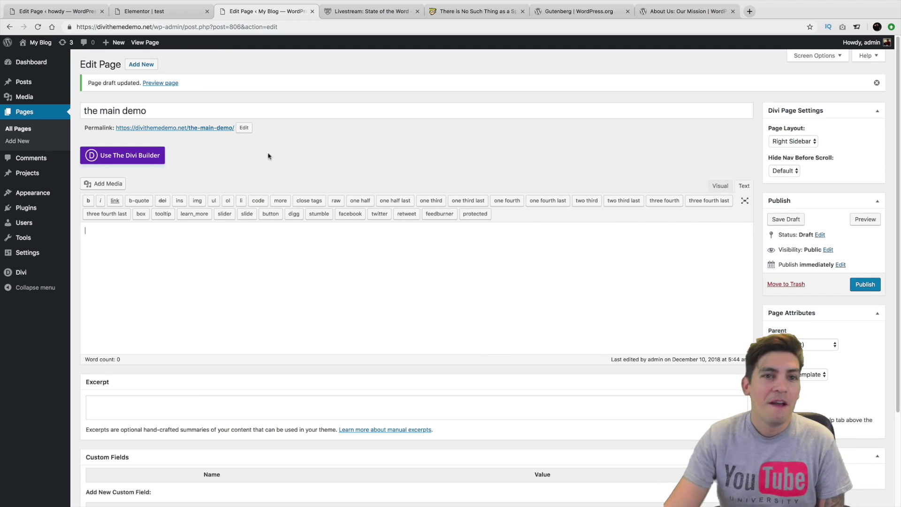
pyautogui.click(91, 11)
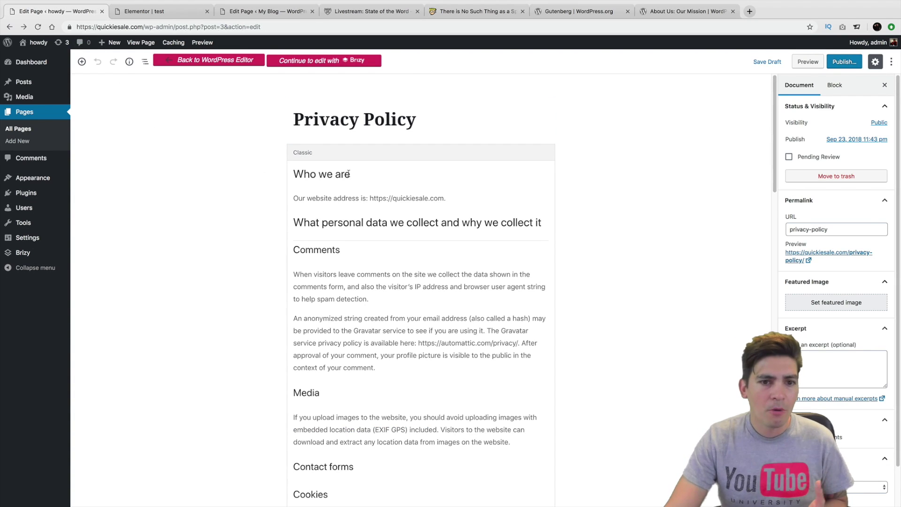
pyautogui.click(358, 13)
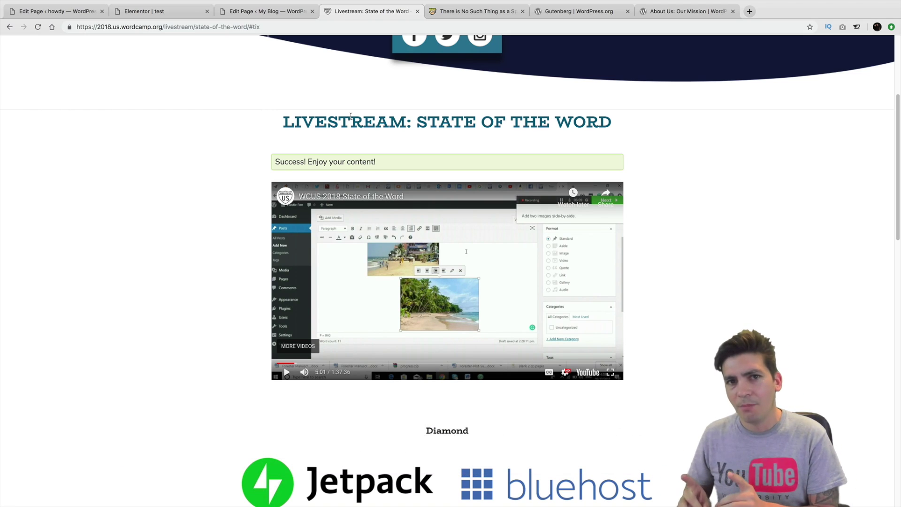
# Step: Bring up the 'There is No Such Thing as a Split License' article about themes and the GPL
pyautogui.click(442, 31)
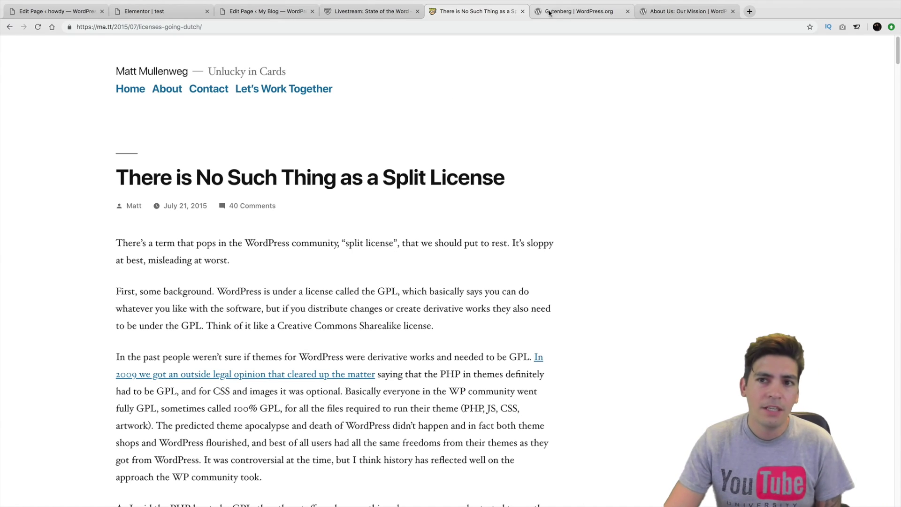
# Step: On the WordPress.org 'About Us: Our Mission' page, follow The Details' GNU Public License link
pyautogui.click(657, 17)
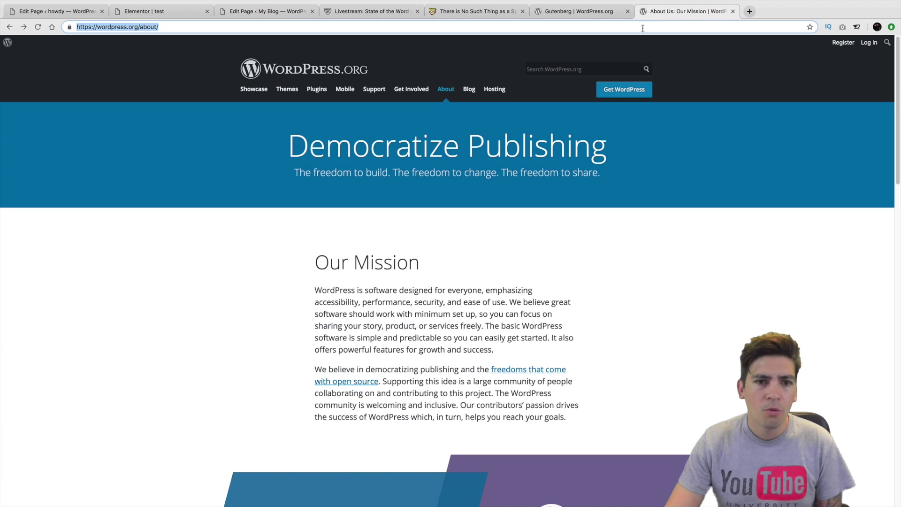
pyautogui.scroll(-5, 519, 246)
pyautogui.scroll(-5, 520, 246)
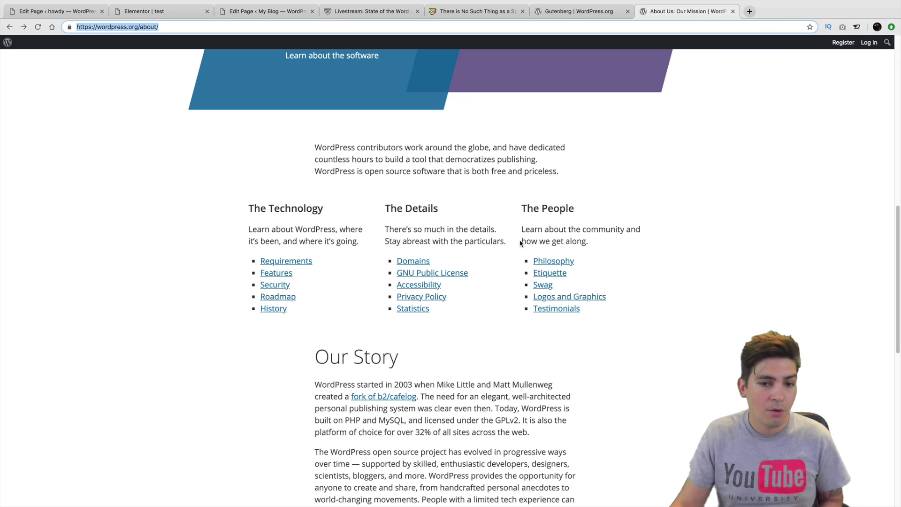
pyautogui.click(465, 274)
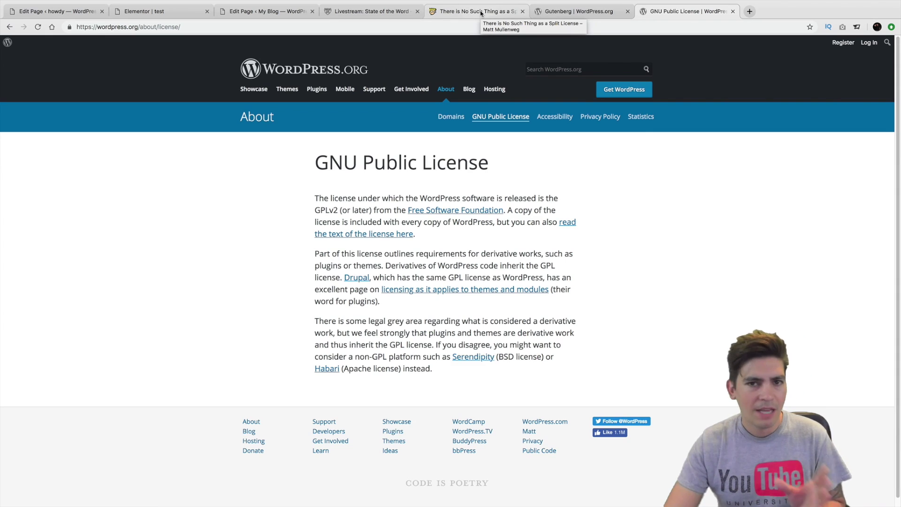
# Step: Exit Elementor for the 'test' page via its main menu, returning to the block-editor Edit Page screen
pyautogui.click(85, 13)
pyautogui.click(168, 11)
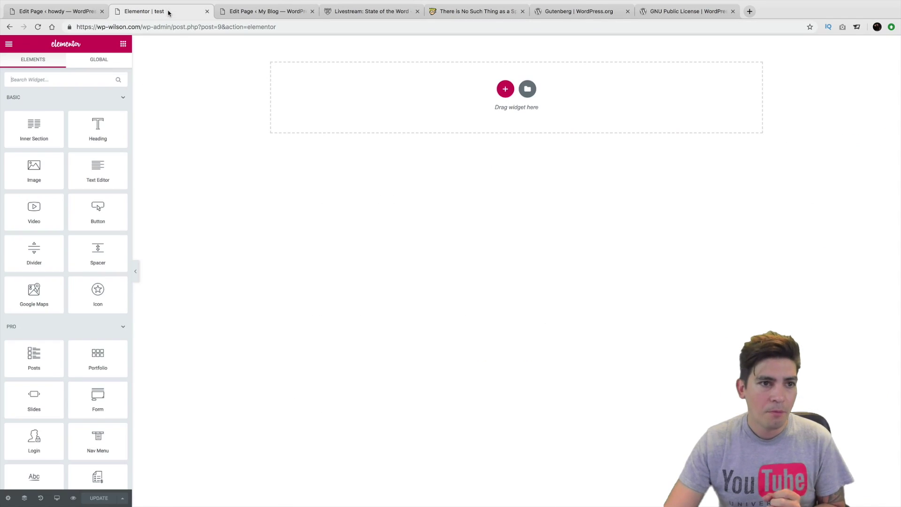
pyautogui.click(225, 10)
pyautogui.click(161, 14)
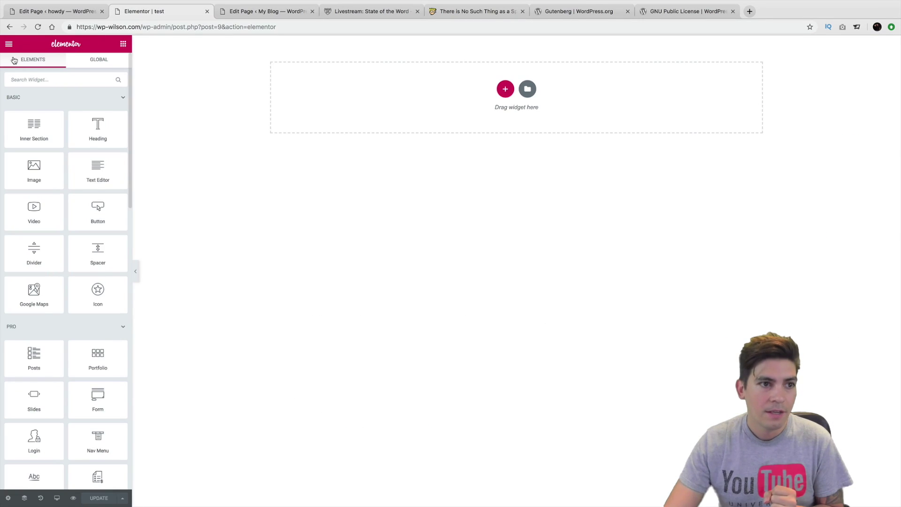
pyautogui.click(9, 44)
pyautogui.click(78, 272)
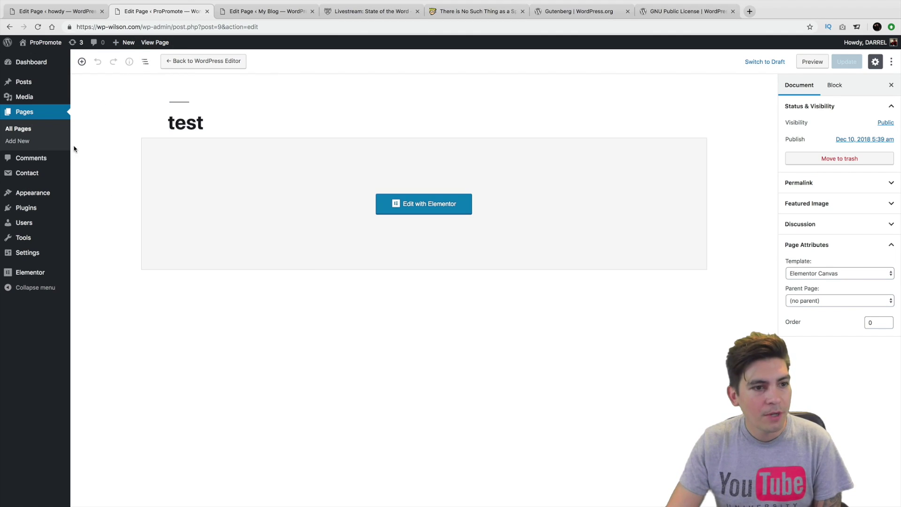
pyautogui.moveTo(47, 190)
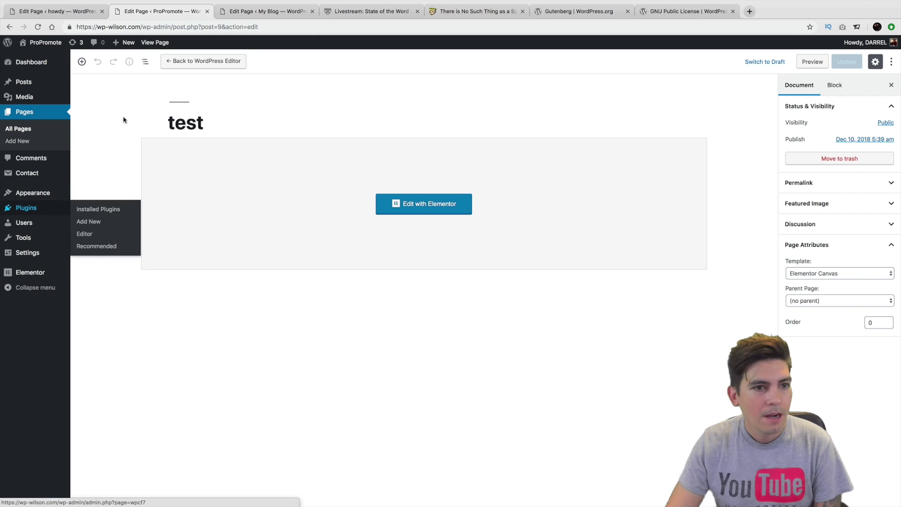
# Step: Open ProPromote's Dashboard, dismiss the WP Mail SMTP WPForms notice, and inspect the Elementor Pro license prompt
pyautogui.moveTo(42, 63)
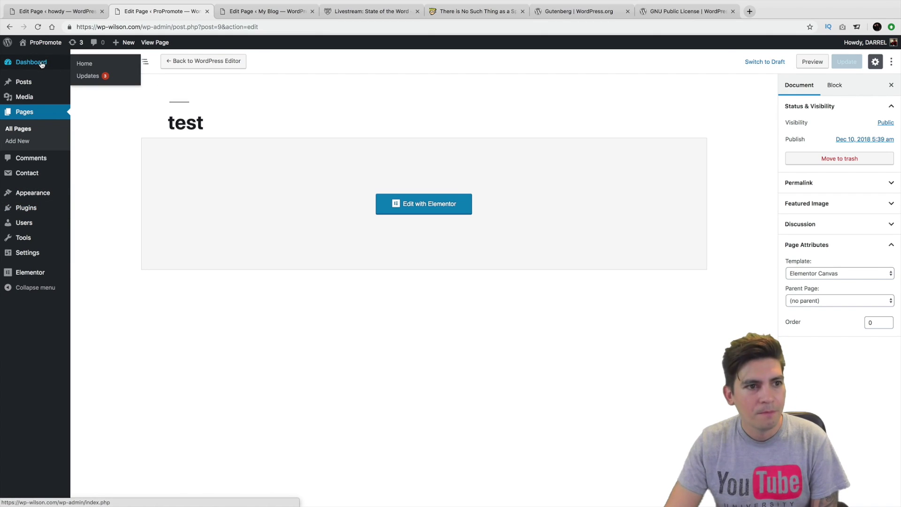
pyautogui.click(42, 63)
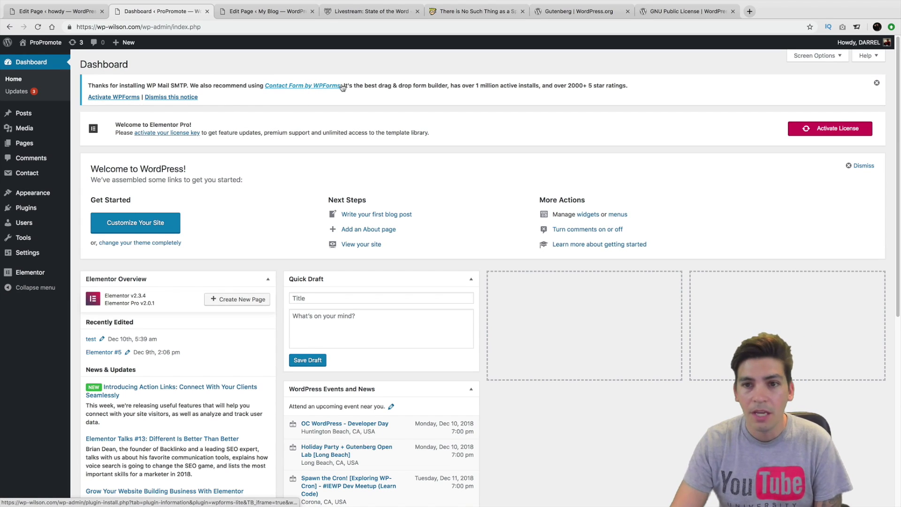
pyautogui.click(877, 84)
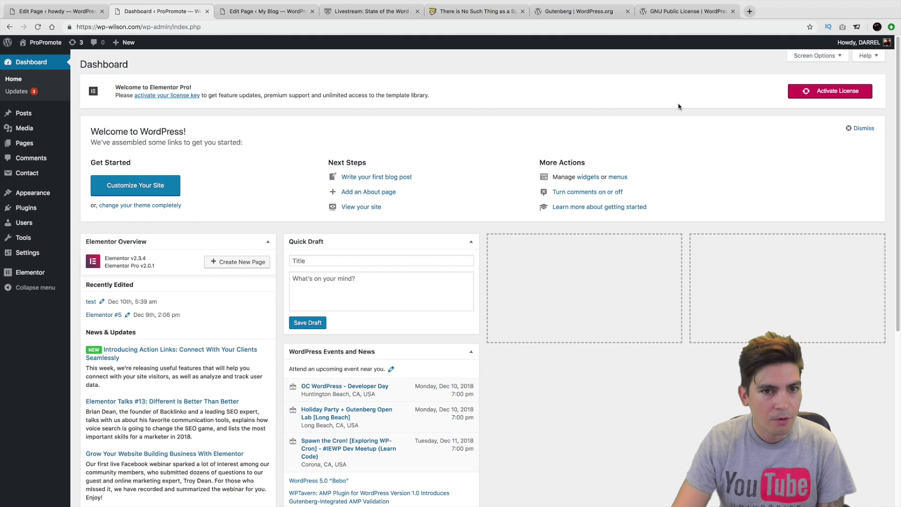
pyautogui.tripleClick(876, 79)
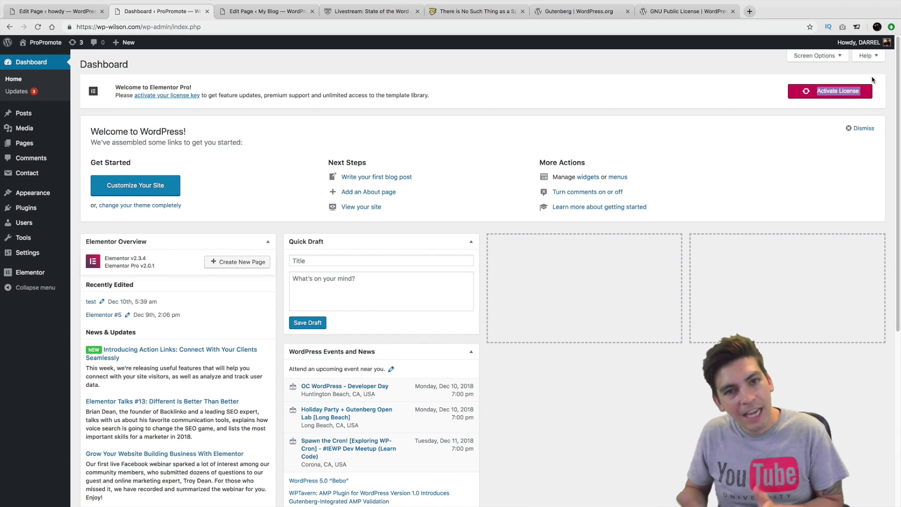
pyautogui.click(732, 80)
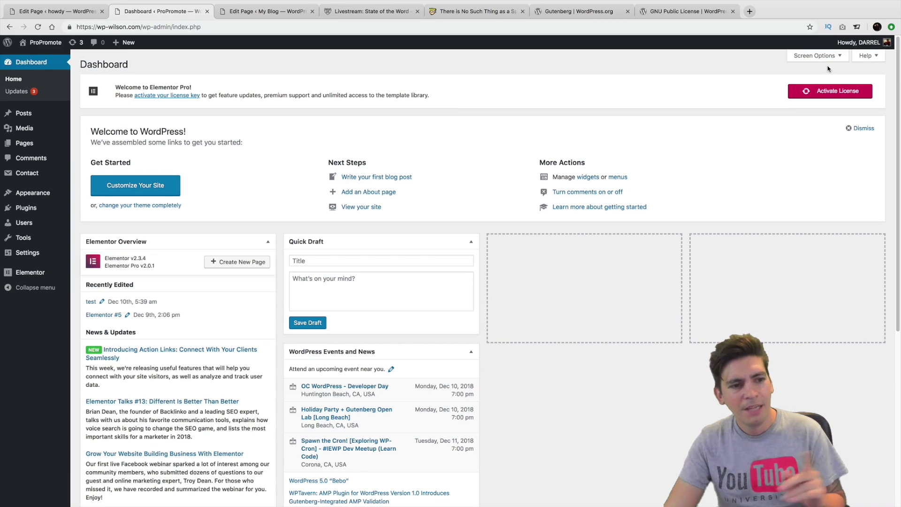
# Step: Open Installed Plugins and go to the WP Mail SMTP plugin's settings
pyautogui.moveTo(33, 212)
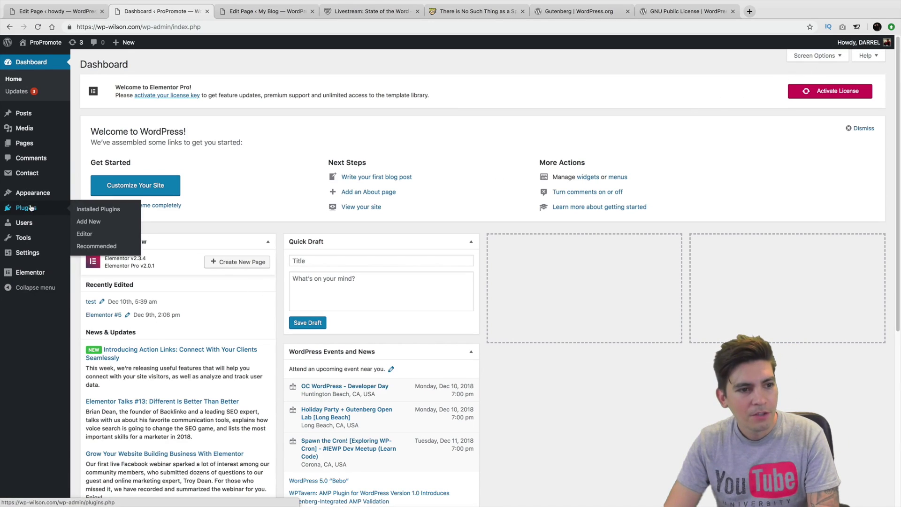
pyautogui.click(82, 210)
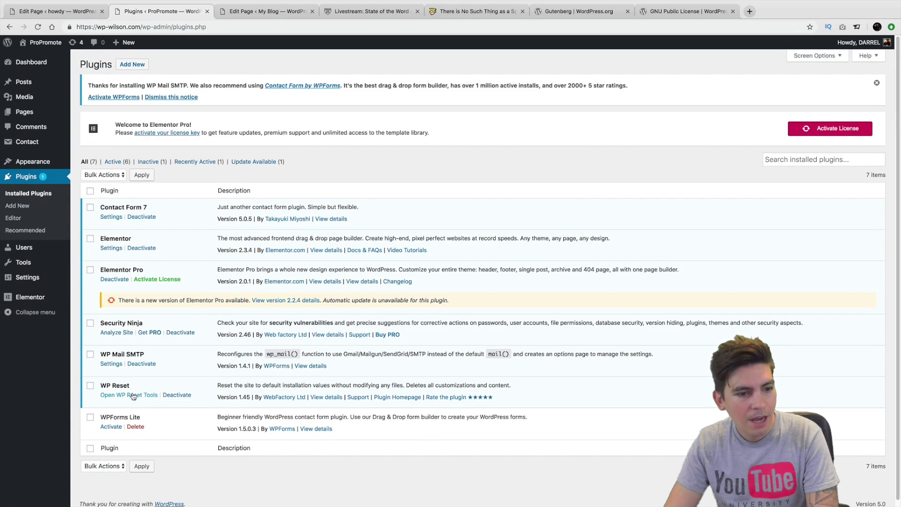
pyautogui.moveTo(112, 354); pyautogui.dragTo(147, 357)
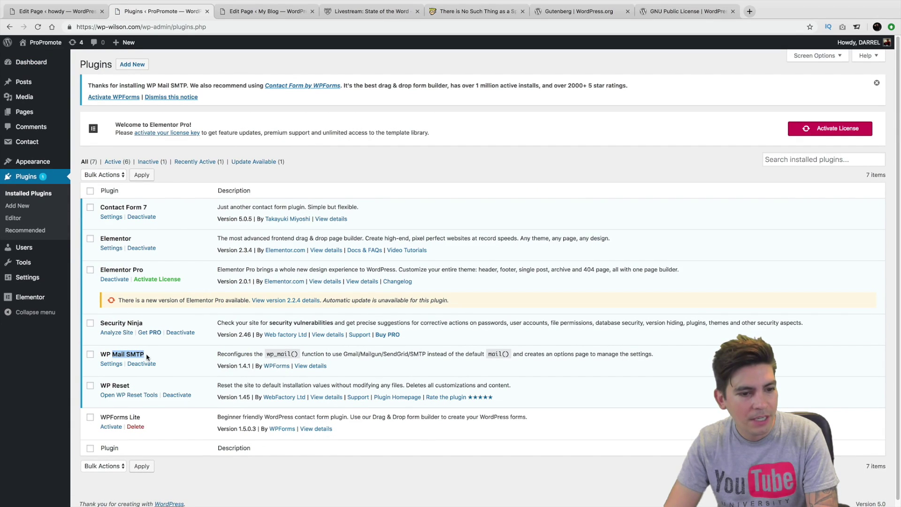
pyautogui.click(112, 364)
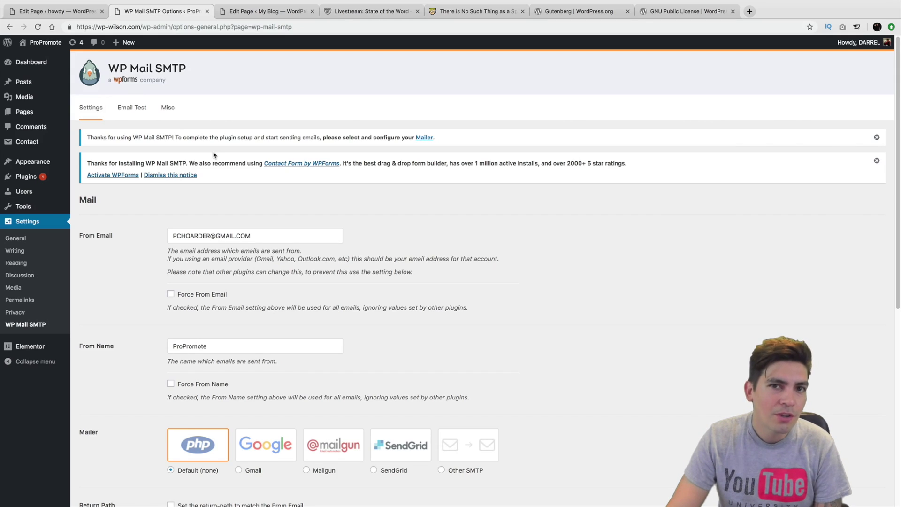
# Step: Check the installed themes, then return to Plugins and open the Recommended plugins page
pyautogui.click(41, 167)
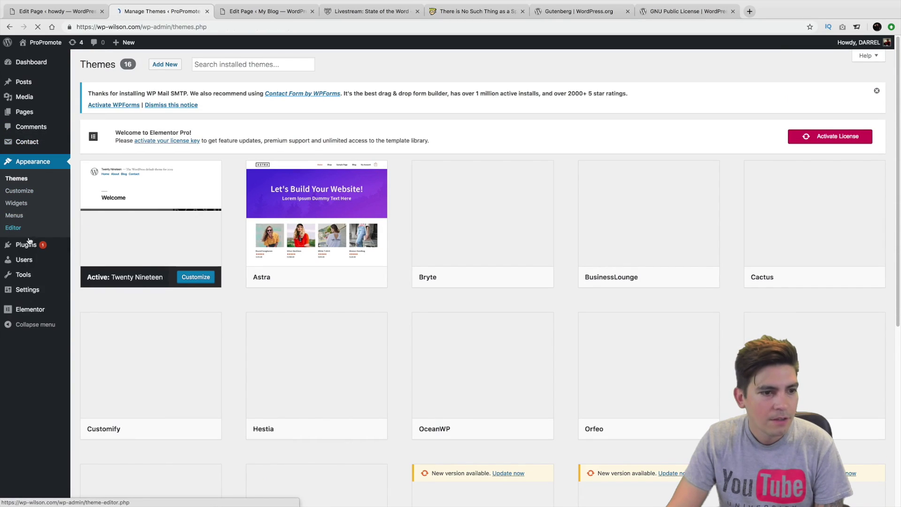
pyautogui.click(28, 245)
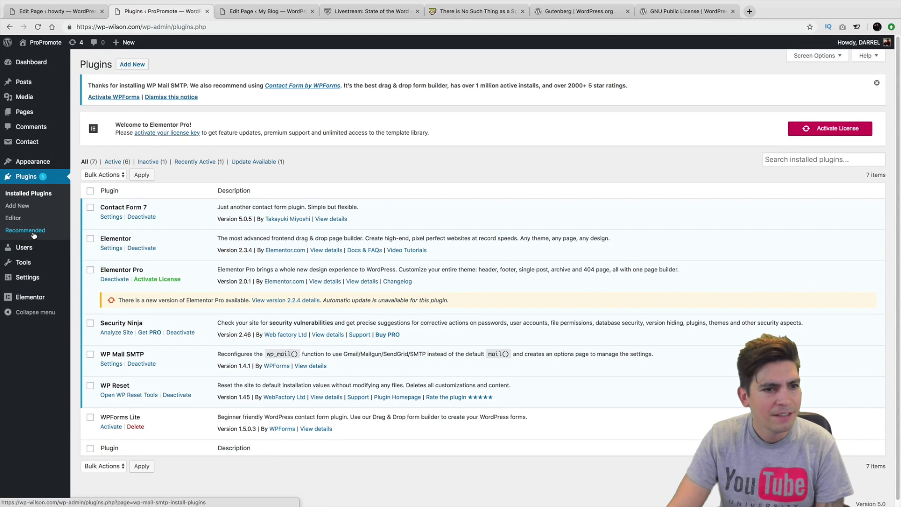
pyautogui.click(38, 231)
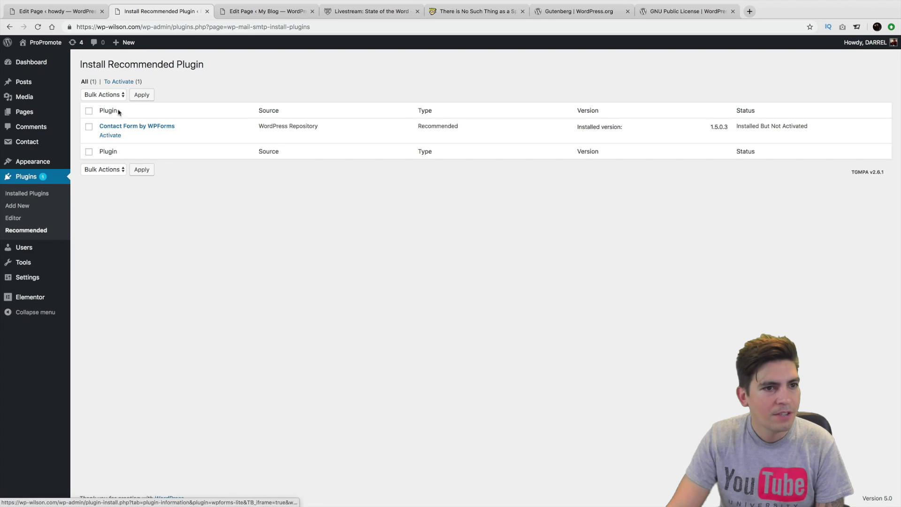
# Step: Review the Install Recommended Plugin list with Contact Form by WPForms, then return to the GNU Public License page
pyautogui.moveTo(94, 66); pyautogui.dragTo(203, 70)
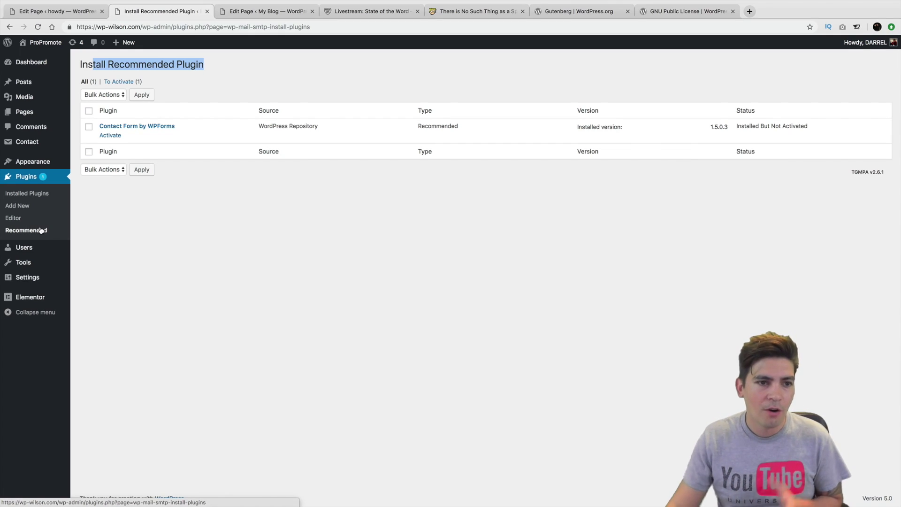
pyautogui.click(102, 237)
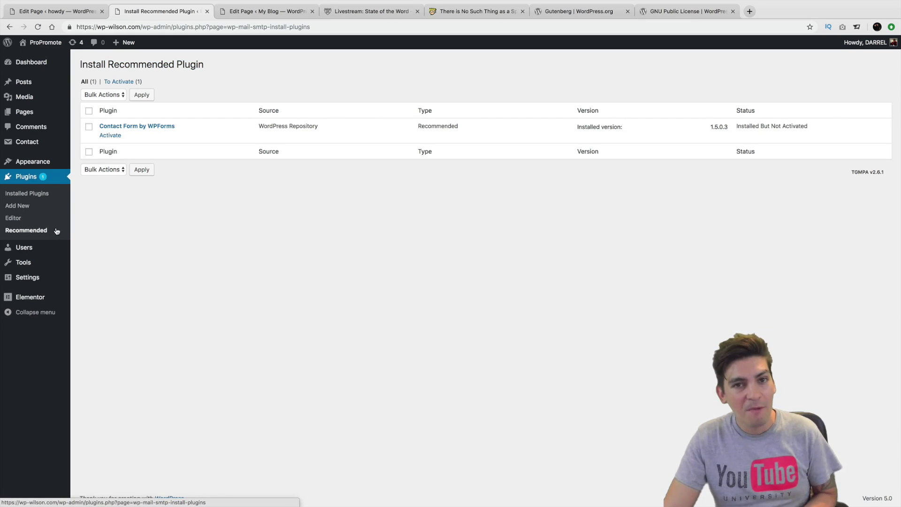
pyautogui.moveTo(408, 3)
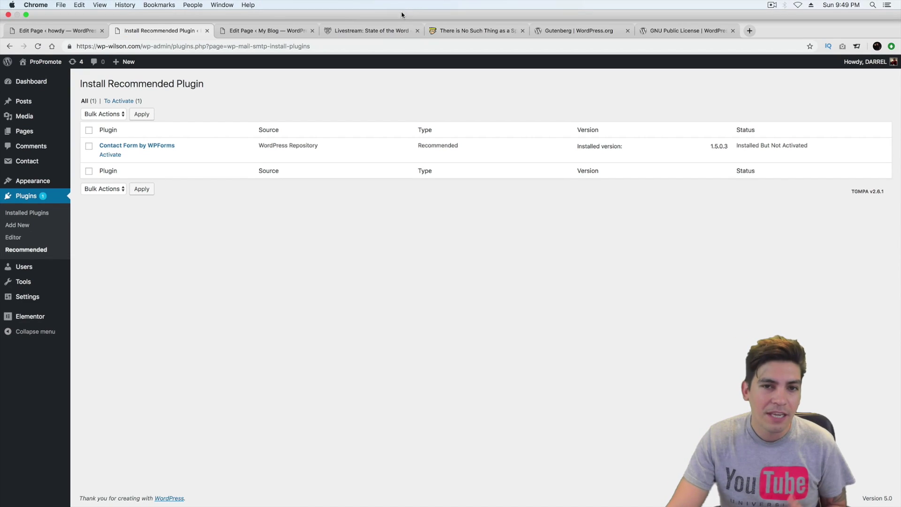
pyautogui.click(666, 32)
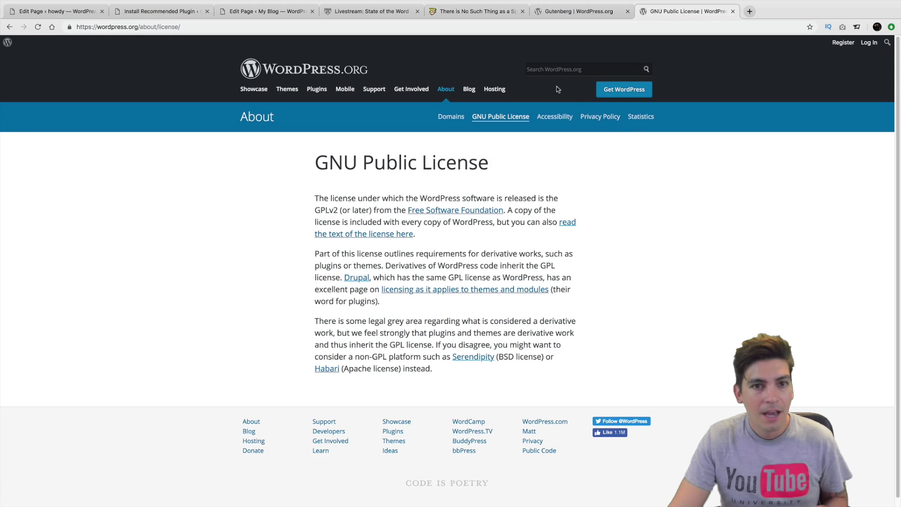
# Step: Glance at the State of the Word livestream, then return to the classic editor for 'the main demo'
pyautogui.click(387, 16)
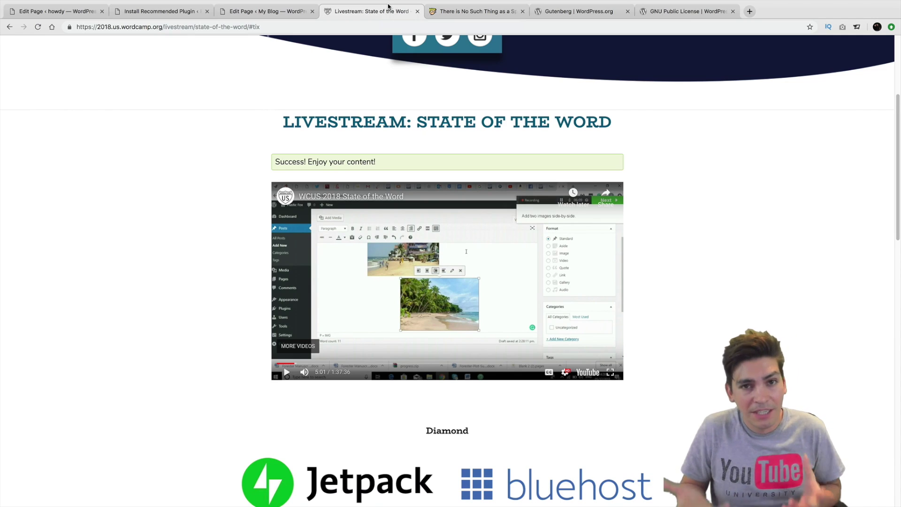
pyautogui.click(297, 12)
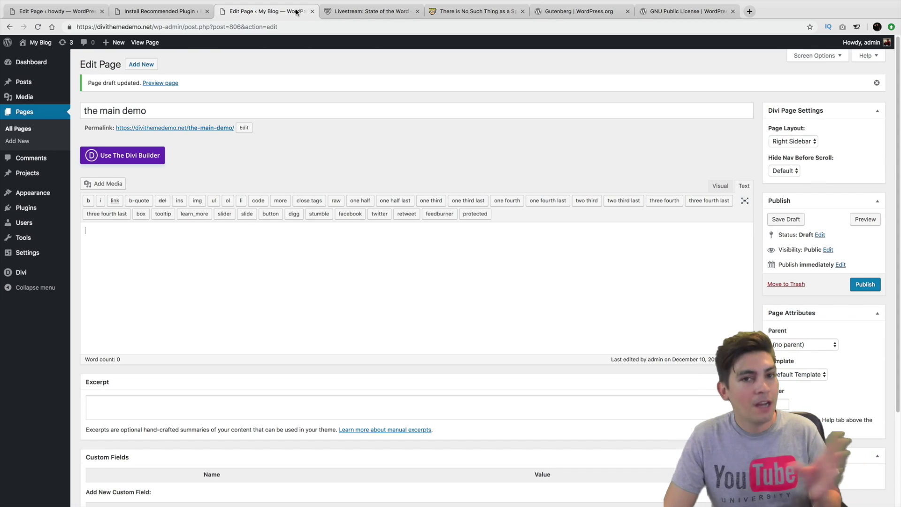
# Step: Highlight the full title of the split license article, then view the Gutenberg plugin page
pyautogui.click(448, 11)
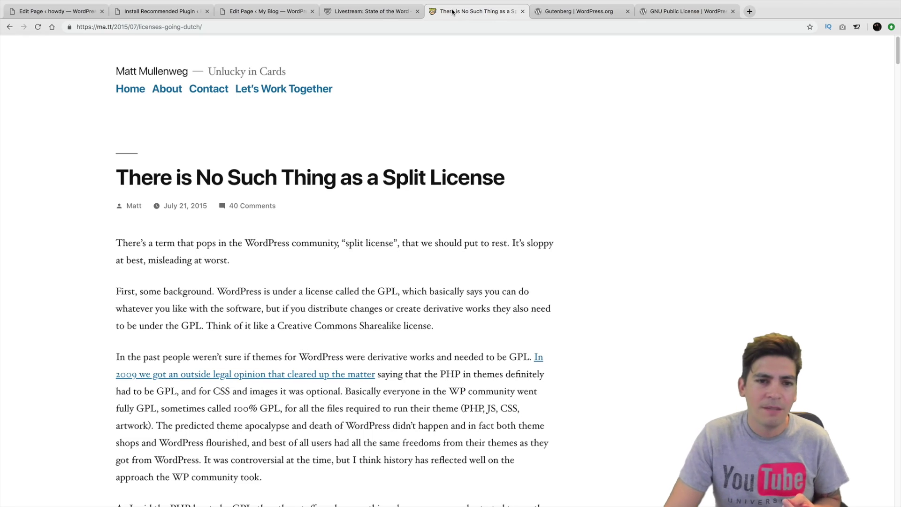
pyautogui.moveTo(507, 177); pyautogui.dragTo(215, 165)
pyautogui.click(215, 165)
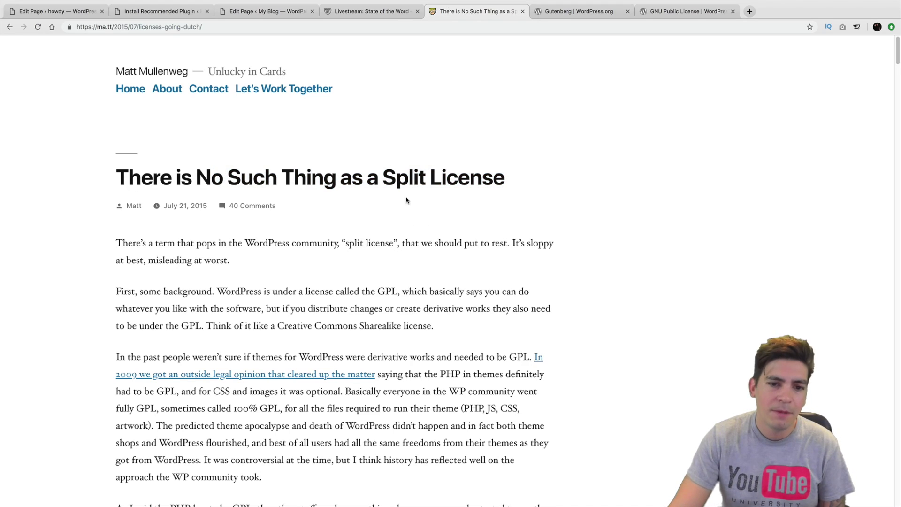
pyautogui.moveTo(502, 169); pyautogui.dragTo(197, 166)
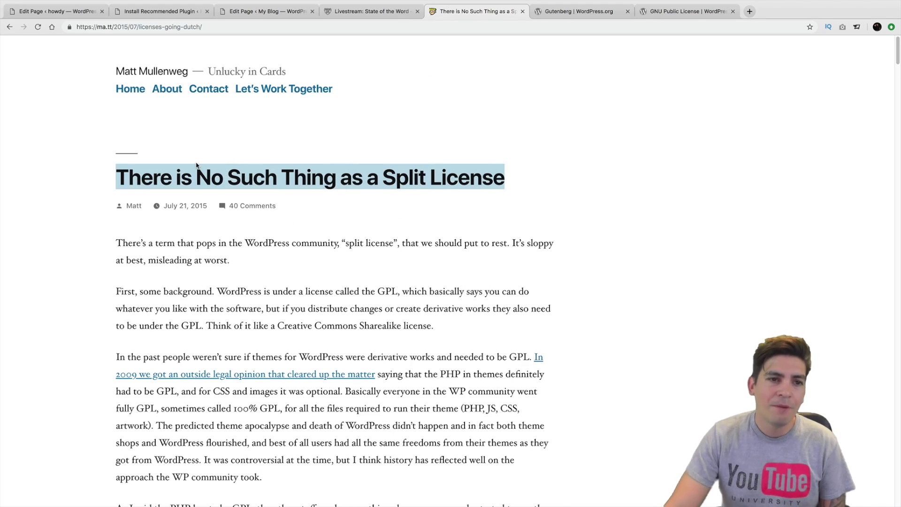
pyautogui.click(563, 14)
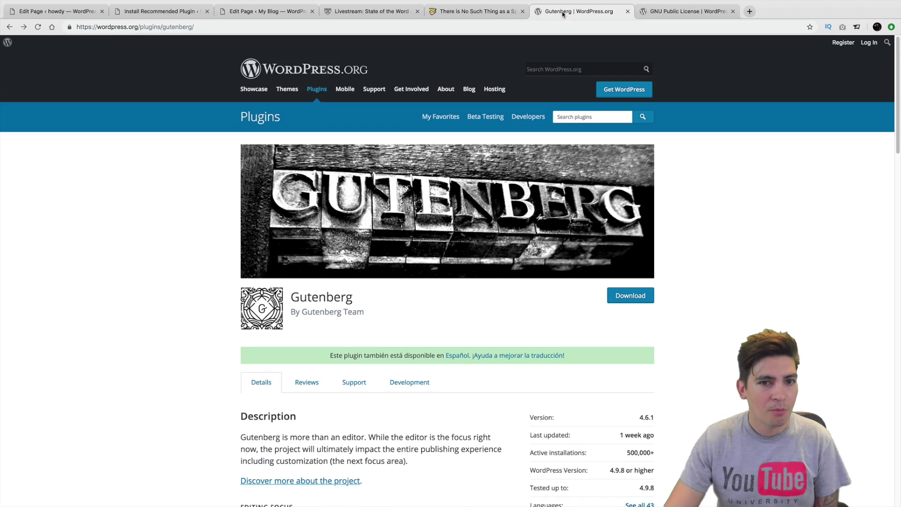
# Step: Look at the GNU Public License page, then show the howdy site's Privacy Policy block editor
pyautogui.click(662, 15)
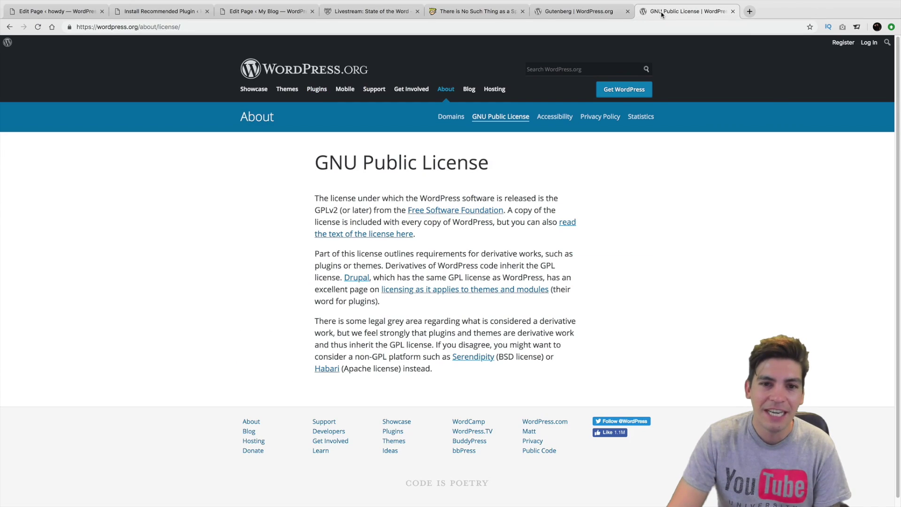
pyautogui.click(44, 12)
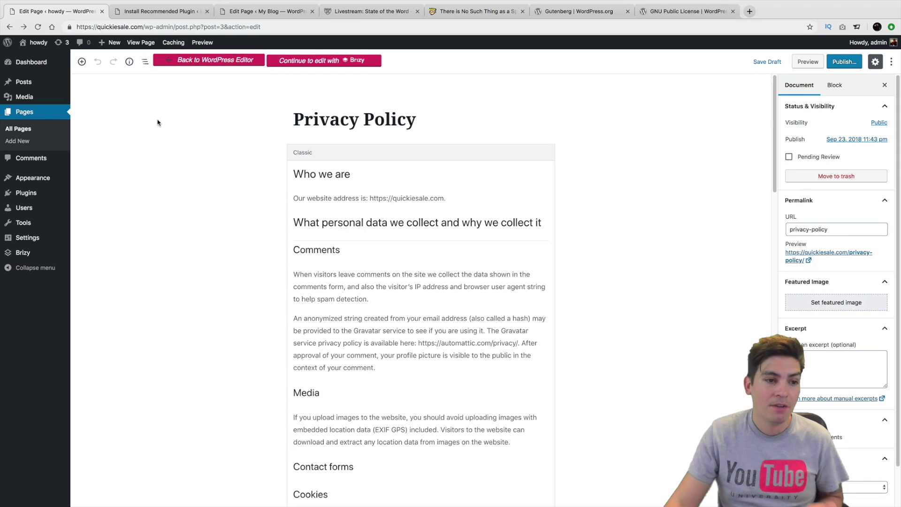
# Step: View the Install Recommended Plugin notice, then go back to My Blog's 'the main demo' editor
pyautogui.click(167, 12)
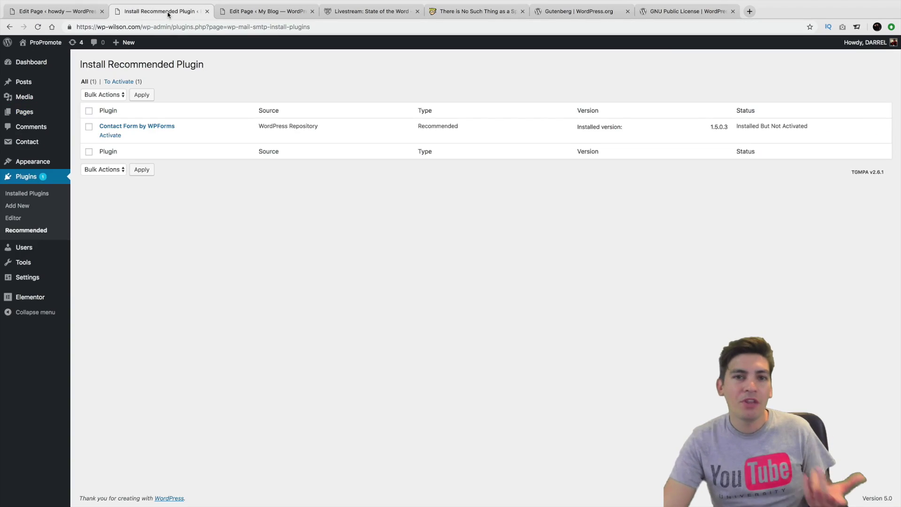
pyautogui.click(243, 10)
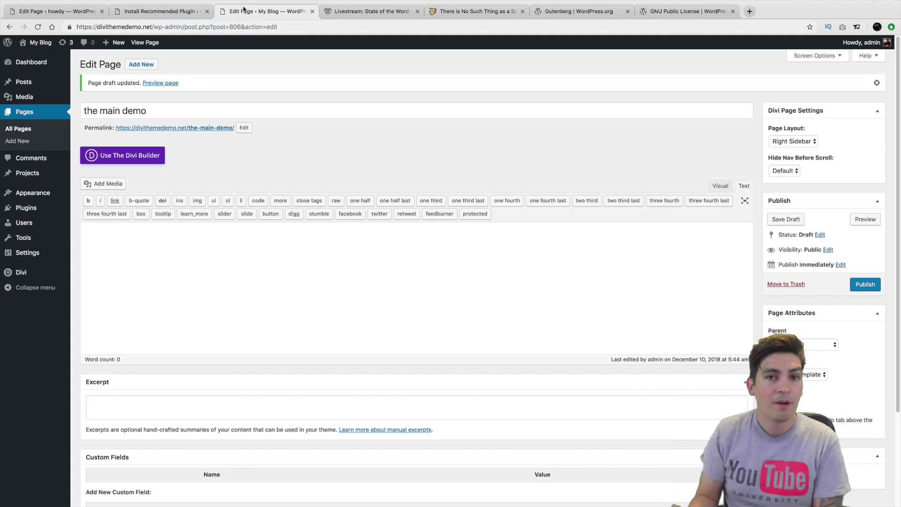
# Step: Jump the State of the Word video forward through 1:06:02 to 1:23:54 and pause it
pyautogui.click(344, 13)
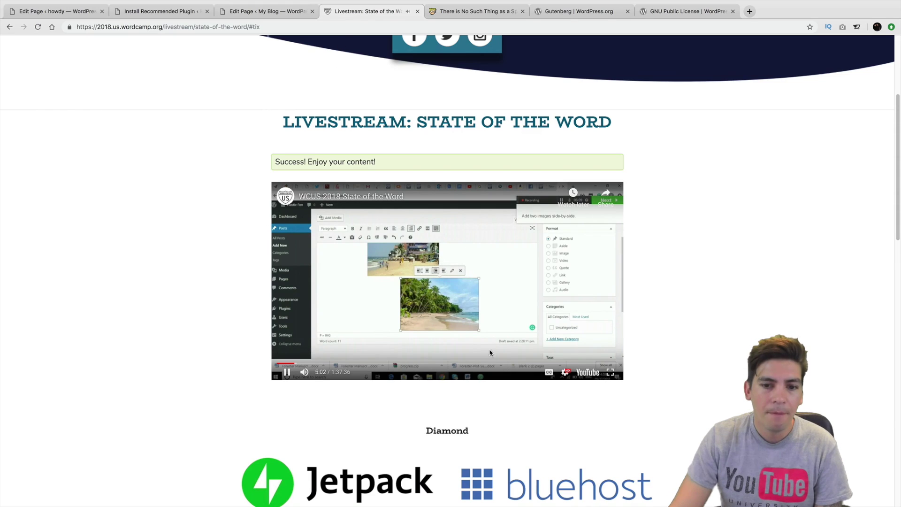
pyautogui.click(508, 366)
pyautogui.click(523, 364)
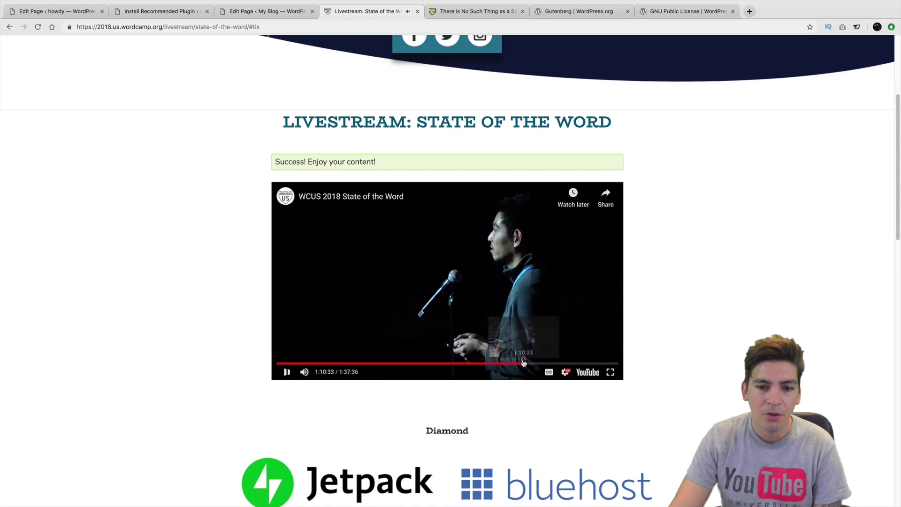
pyautogui.click(542, 364)
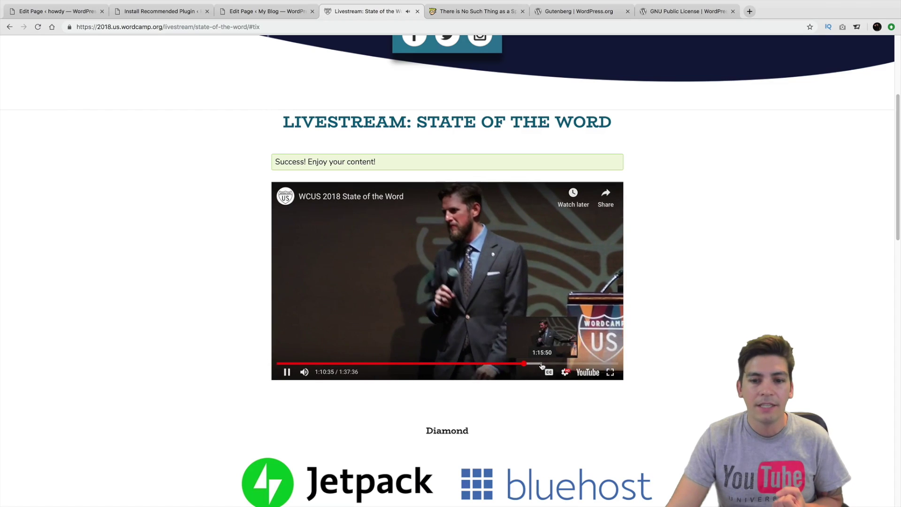
pyautogui.click(561, 363)
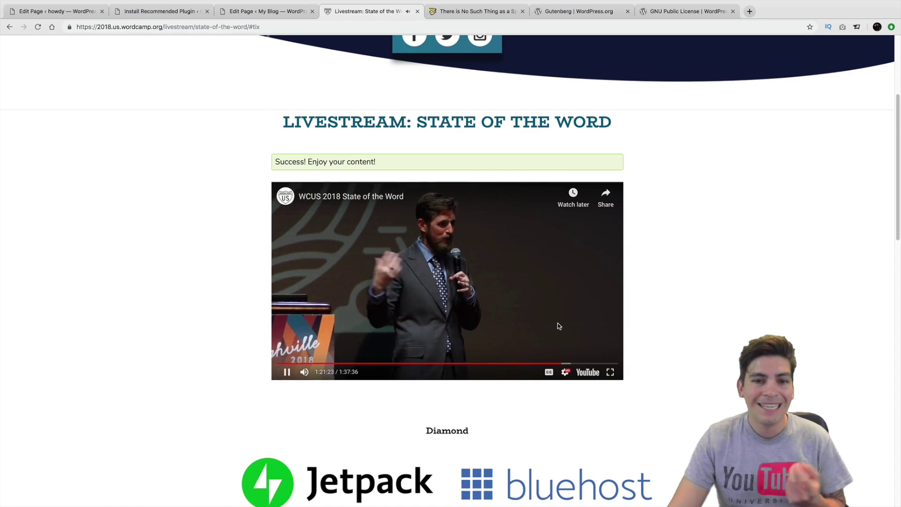
pyautogui.click(572, 364)
pyautogui.click(573, 340)
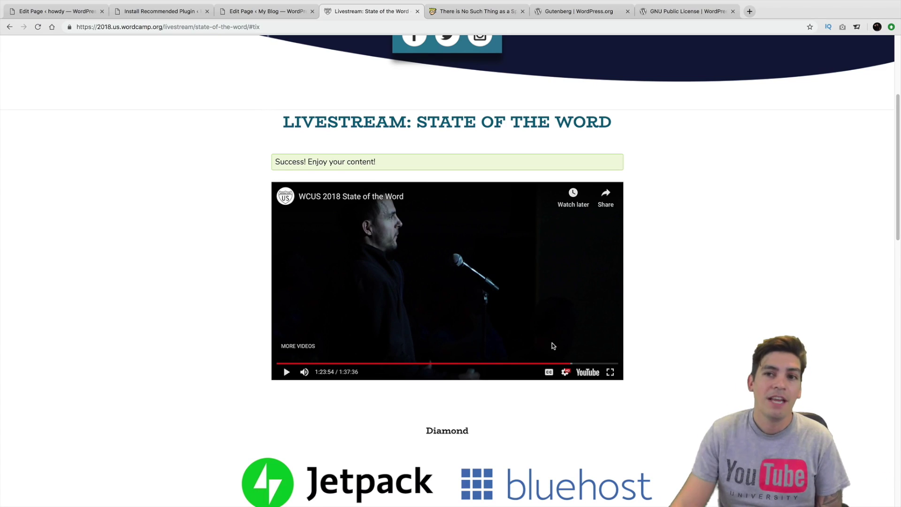
# Step: Switch back and forth between the Privacy Policy block editor and the classic Divi editor to compare them
pyautogui.click(681, 16)
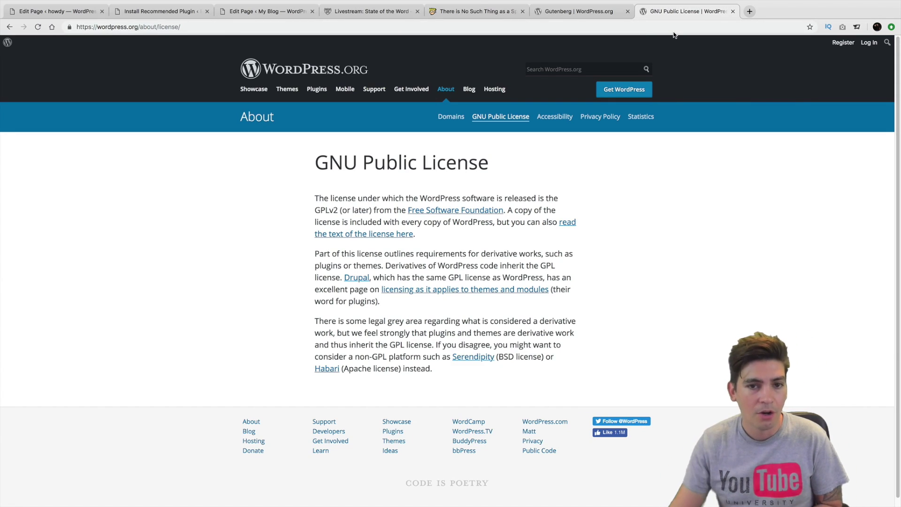
pyautogui.click(60, 12)
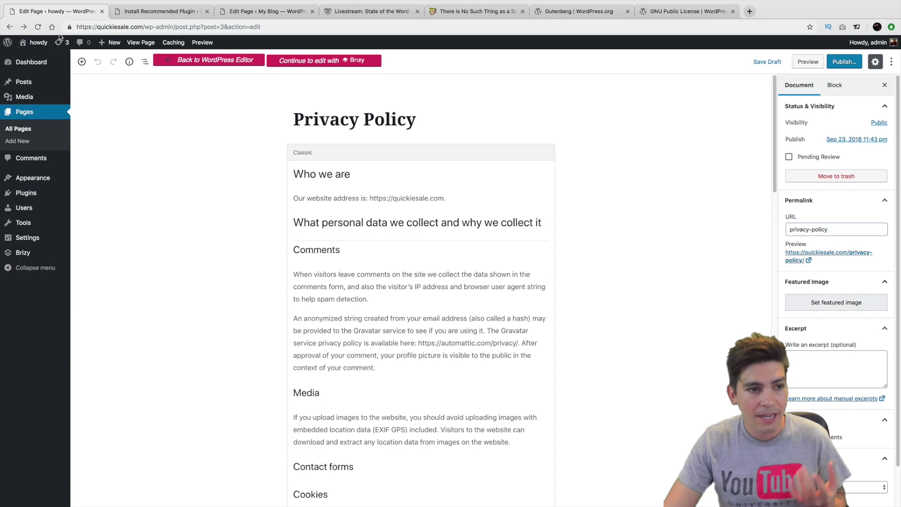
pyautogui.click(141, 13)
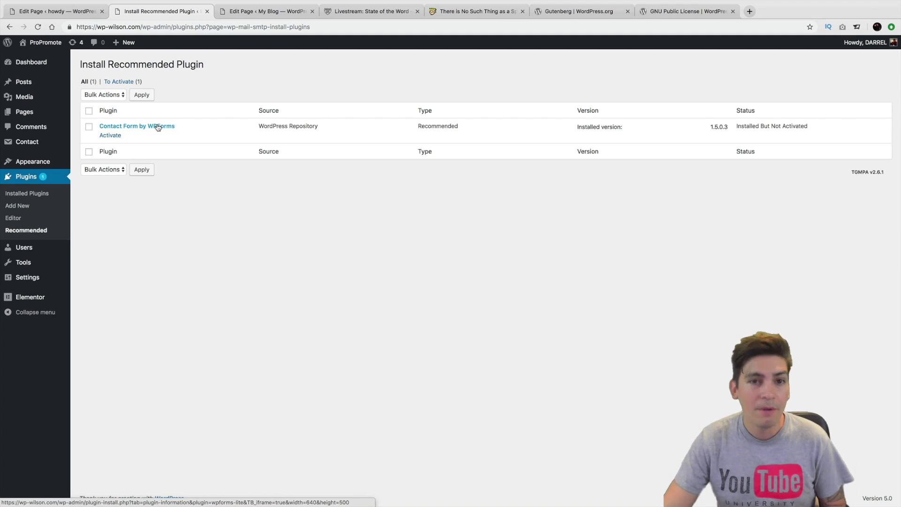
pyautogui.click(256, 11)
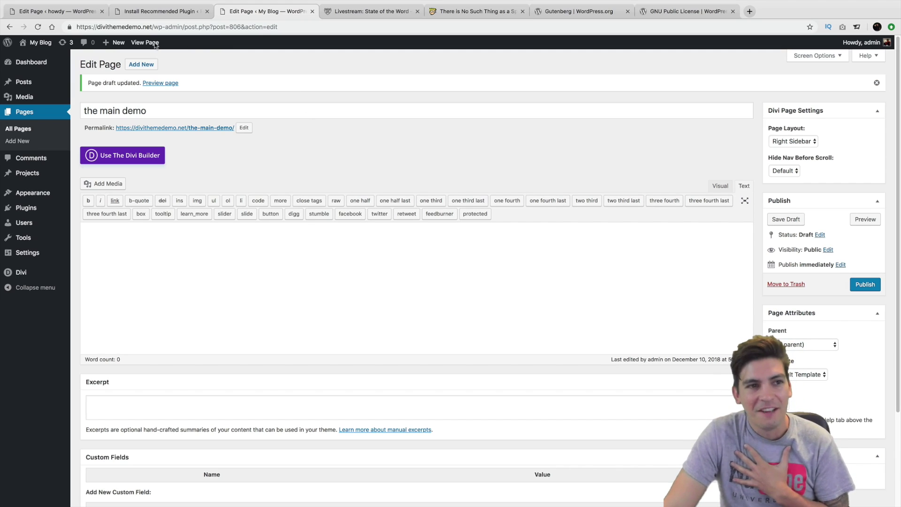
pyautogui.click(73, 14)
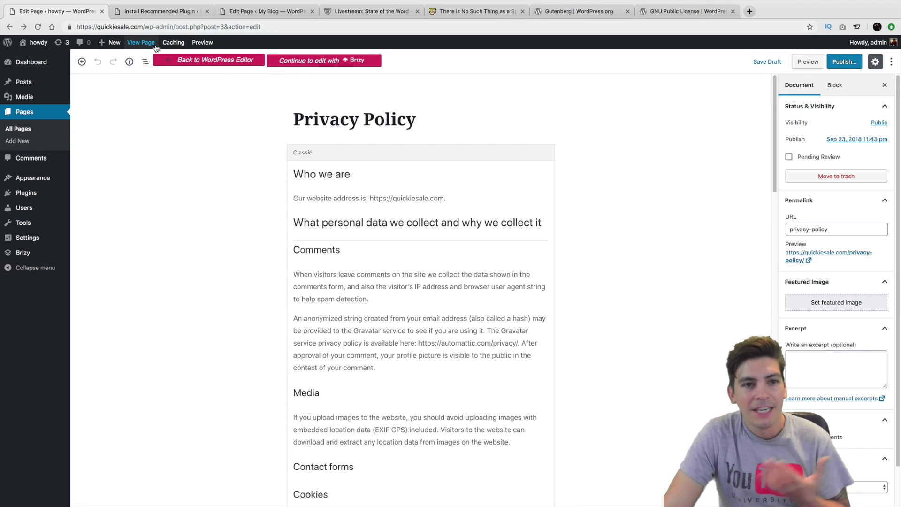
pyautogui.click(240, 13)
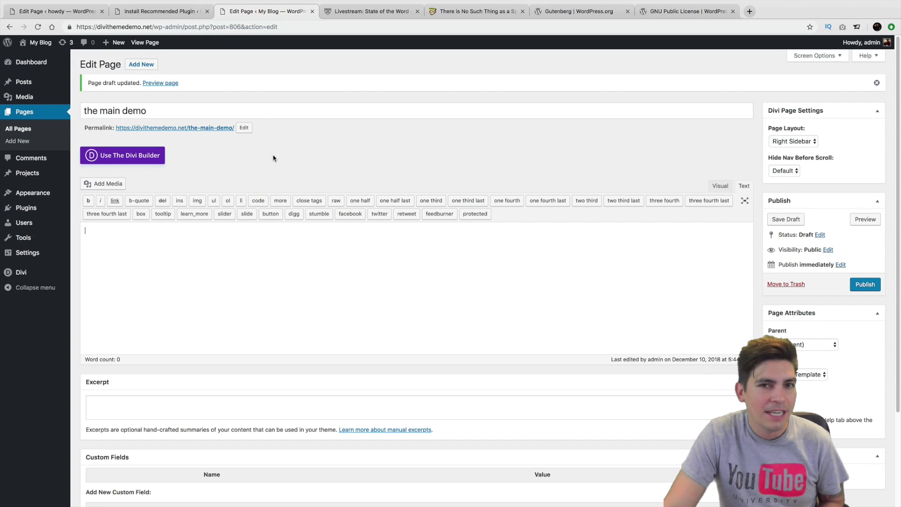
pyautogui.click(75, 11)
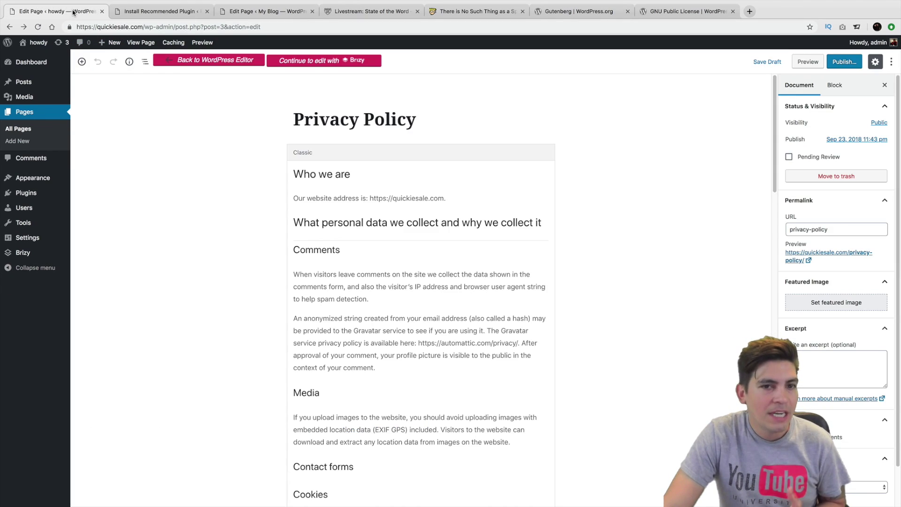
pyautogui.click(257, 12)
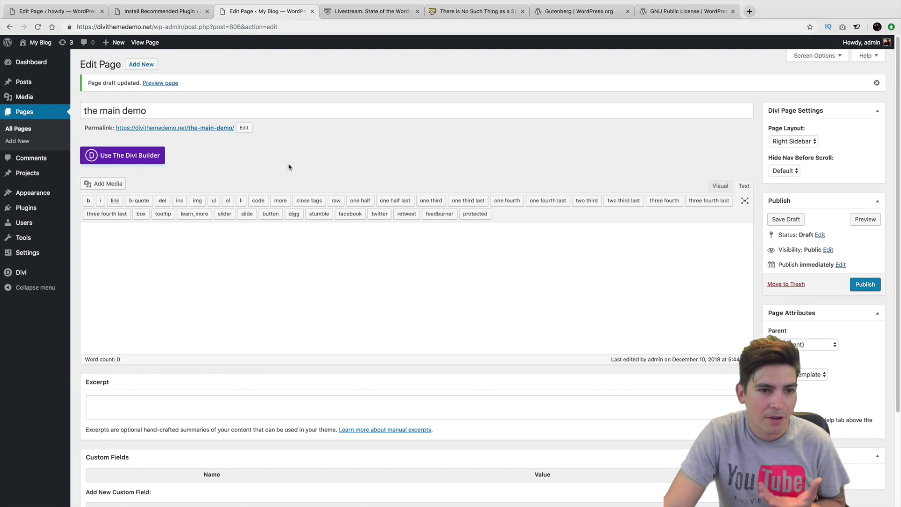
# Step: Rewind the State of the Word livestream via 9:10 to the editor demo at 4:39
pyautogui.click(480, 12)
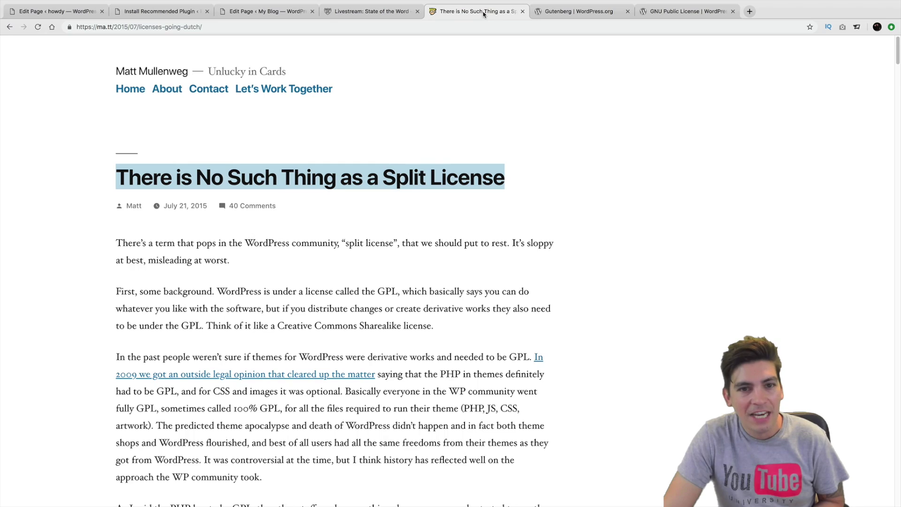
pyautogui.click(378, 11)
pyautogui.click(309, 364)
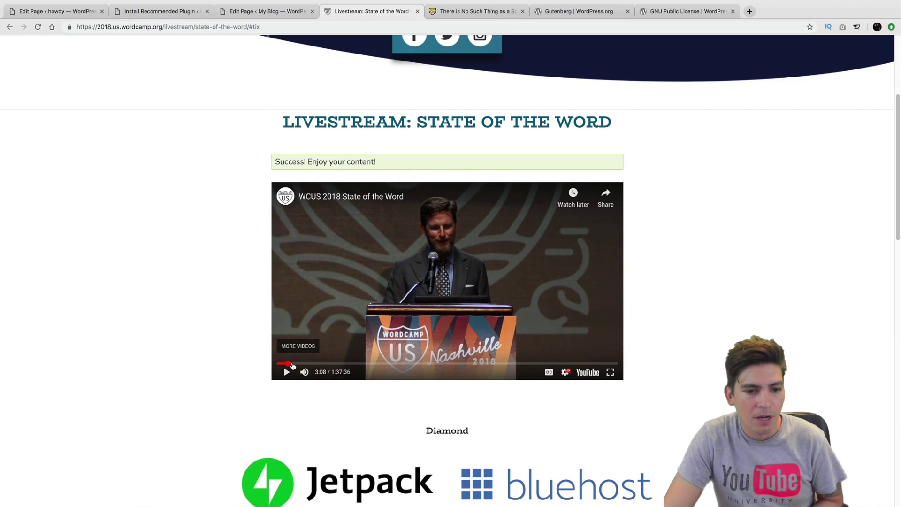
pyautogui.click(291, 364)
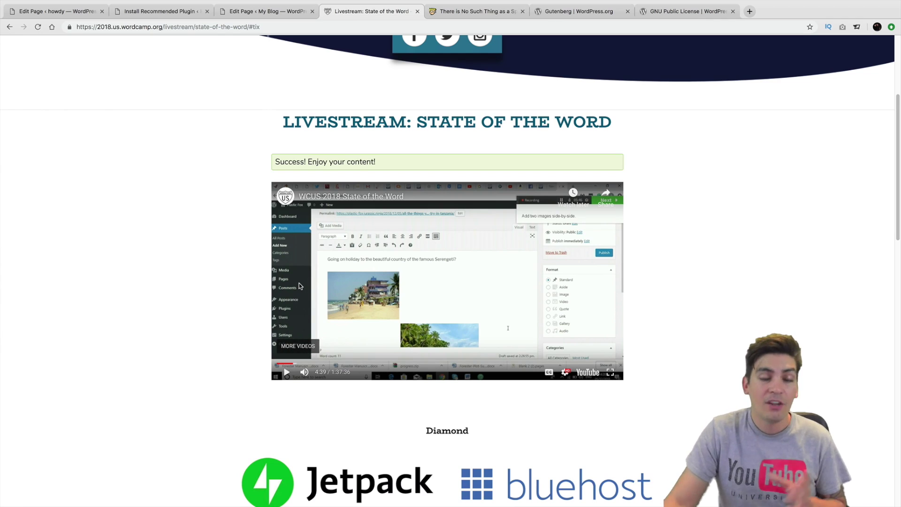